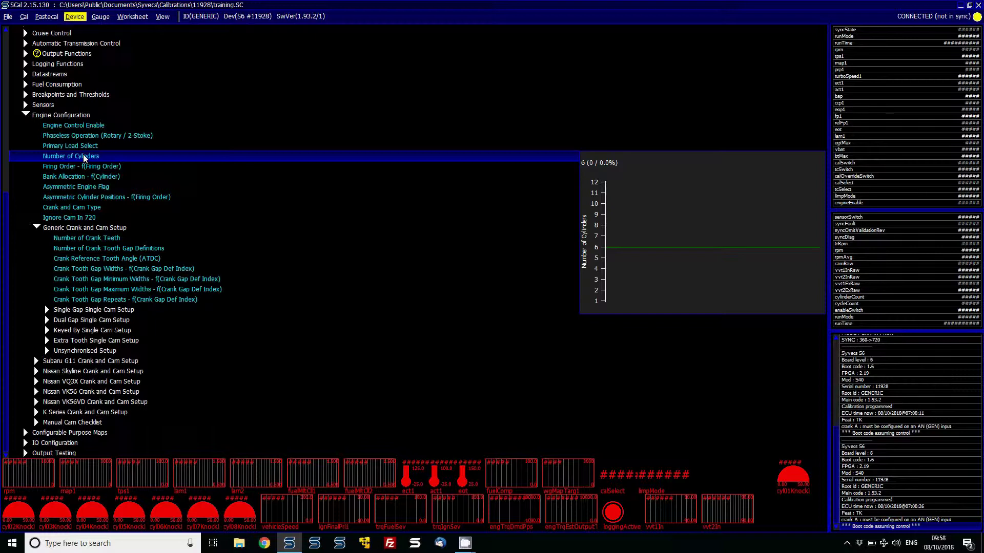
Review the Crank and Cam Type options in the Engine Configuration section.
left_click(78, 363)
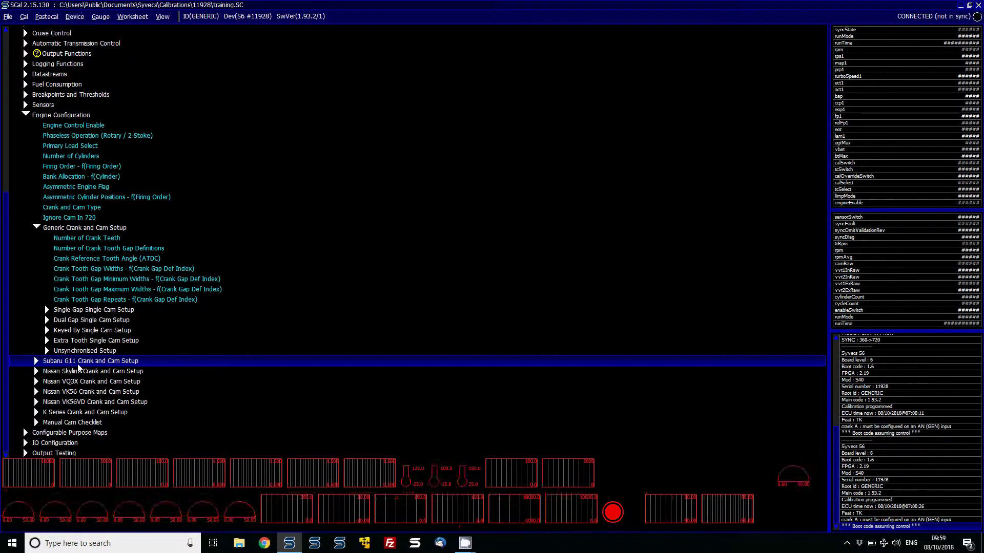
left_click(86, 208)
key("Return")
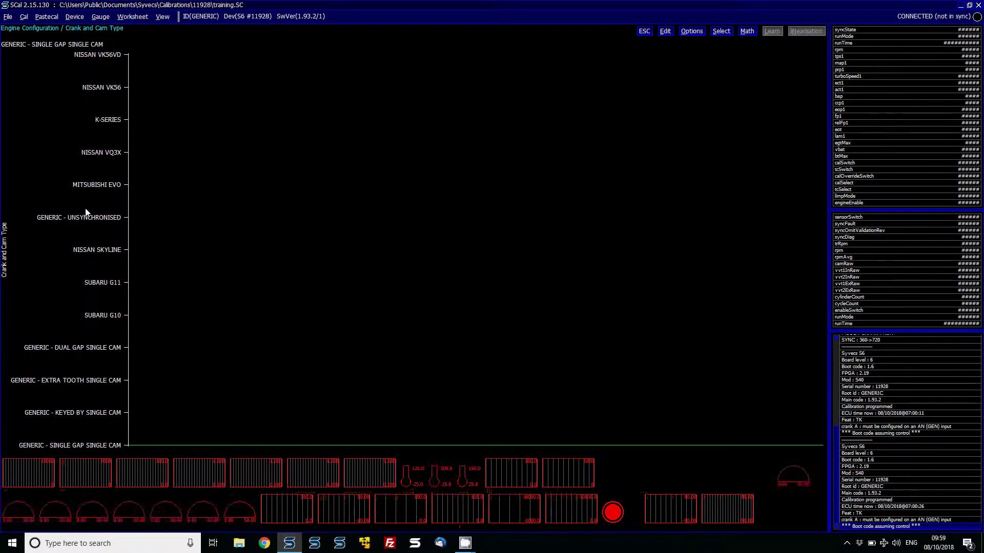
key("Escape")
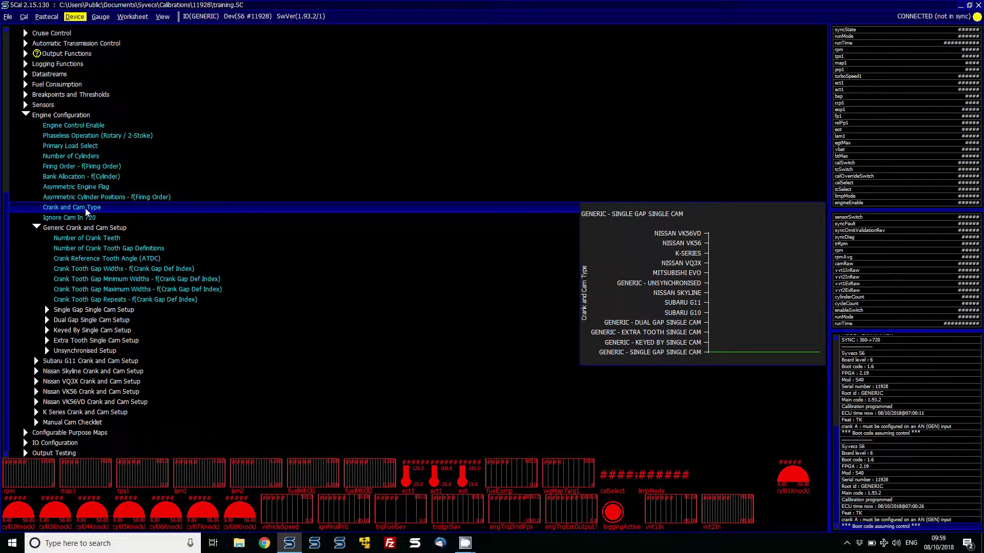
In the IO Configuration pin assignments, assign Crank Position Sensor A to AN 05 (5V/TH) : AU01.
key("End")
key("Up")
key("Return")
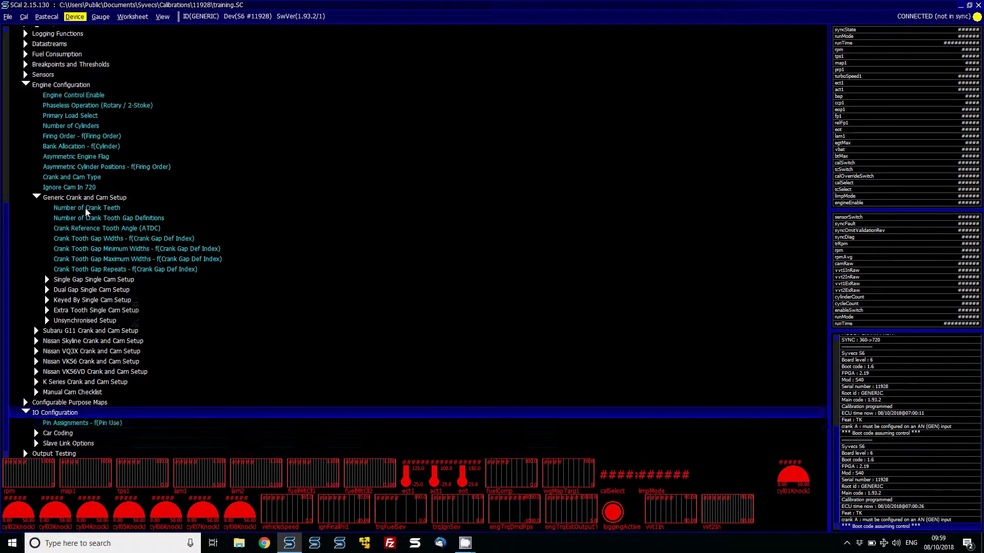
key("Down")
key("Return")
key("Down")
key("Down")
key("Down")
key("Down")
key("Down")
key("Down")
key("Down")
key("Down")
key("Down")
key("Down")
key("Down")
key("Down")
key("Down")
key("Down")
key("Down")
key("Down")
key("Down")
key("Down")
key("Down")
key("Down")
key("Down")
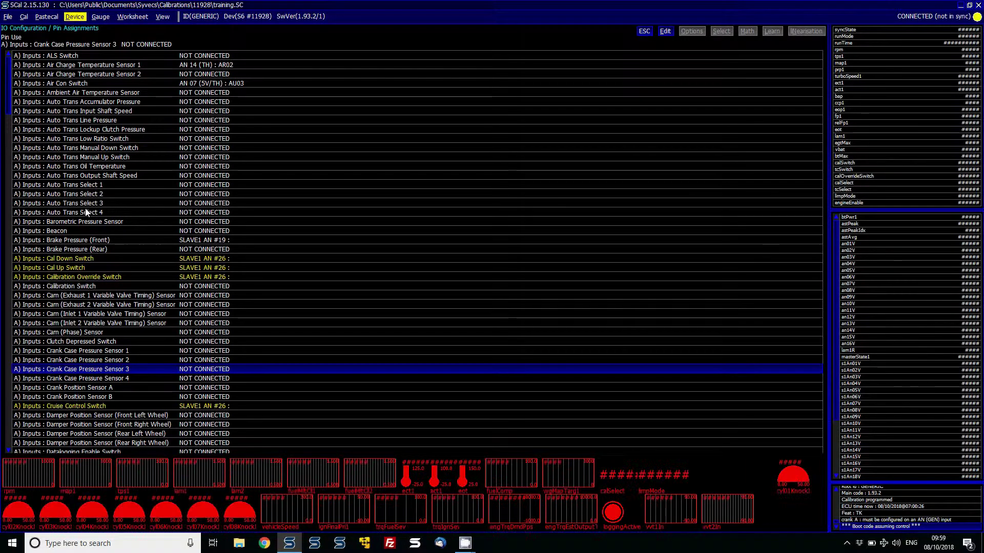
key("Down")
key("Down")
key("Return")
key("Down")
key("Down")
key("Down")
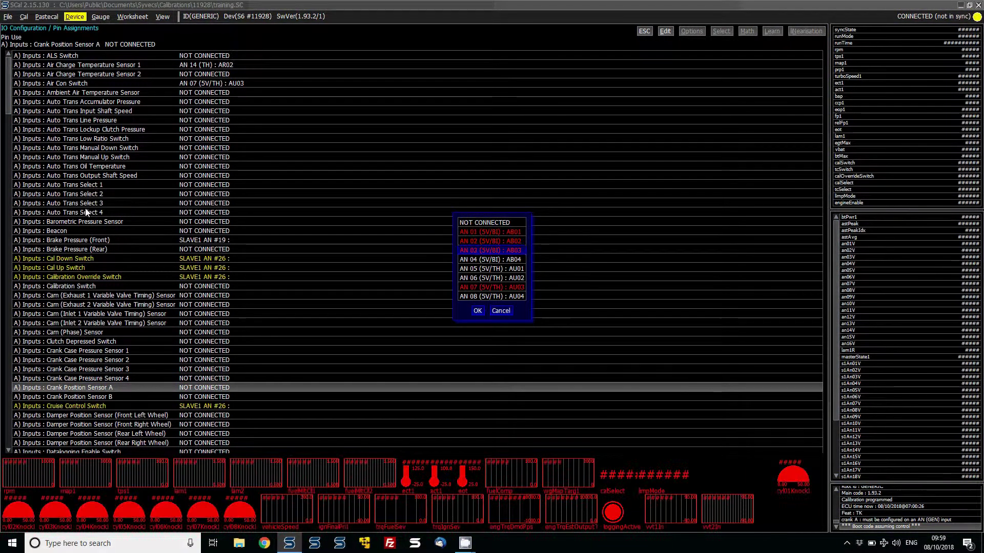
key("Down")
key("Down")
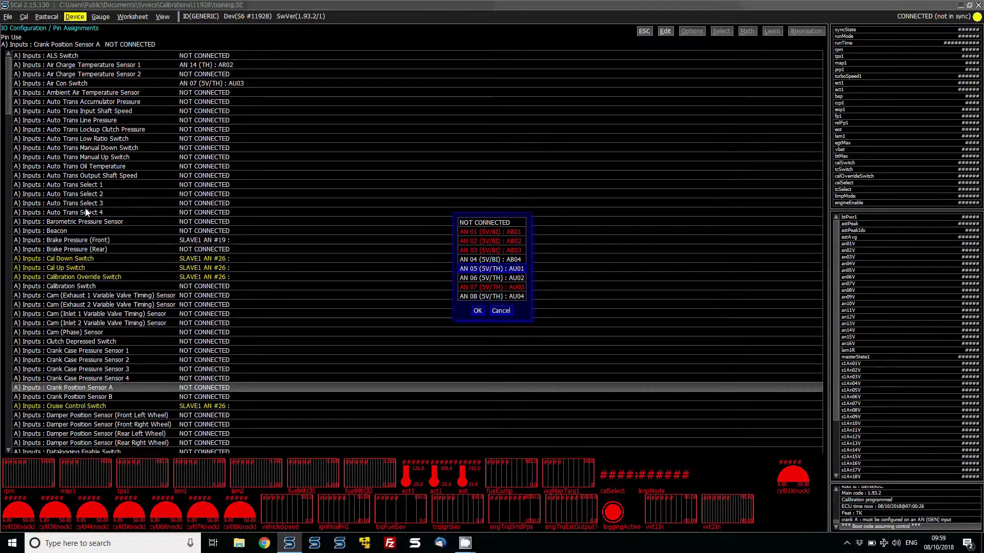
key("Return")
Assign the Cam (Phase) Sensor input to pin AN 06 (5V/TH) : AU02.
key("Up")
key("Up")
key("Up")
key("Up")
key("Up")
key("Up")
key("Up")
key("Up")
key("Up")
key("Up")
key("Up")
key("Up")
key("Up")
key("Up")
key("Down")
key("Down")
key("Down")
key("Down")
key("Down")
key("Down")
key("Down")
key("Down")
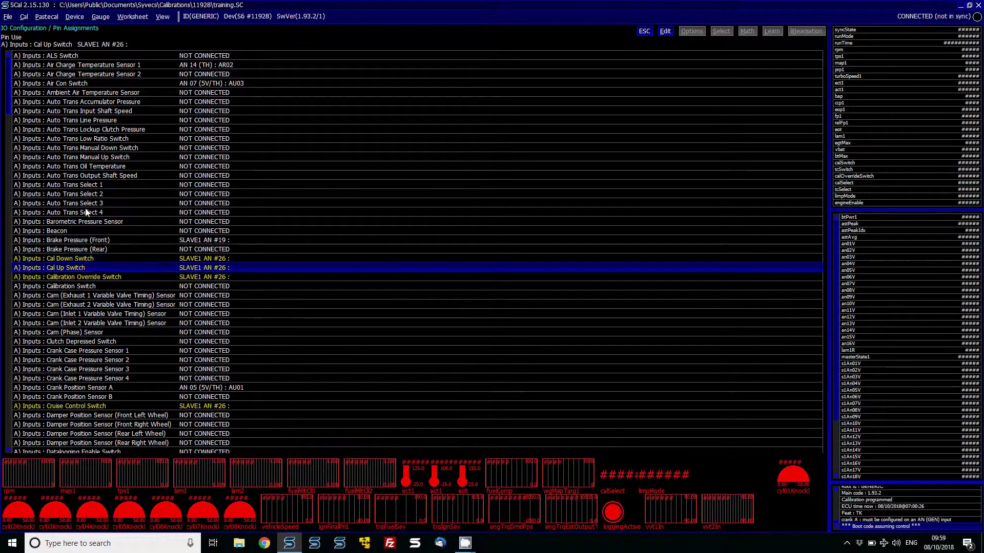
key("Return")
key("Down")
key("Down")
key("Down")
key("Down")
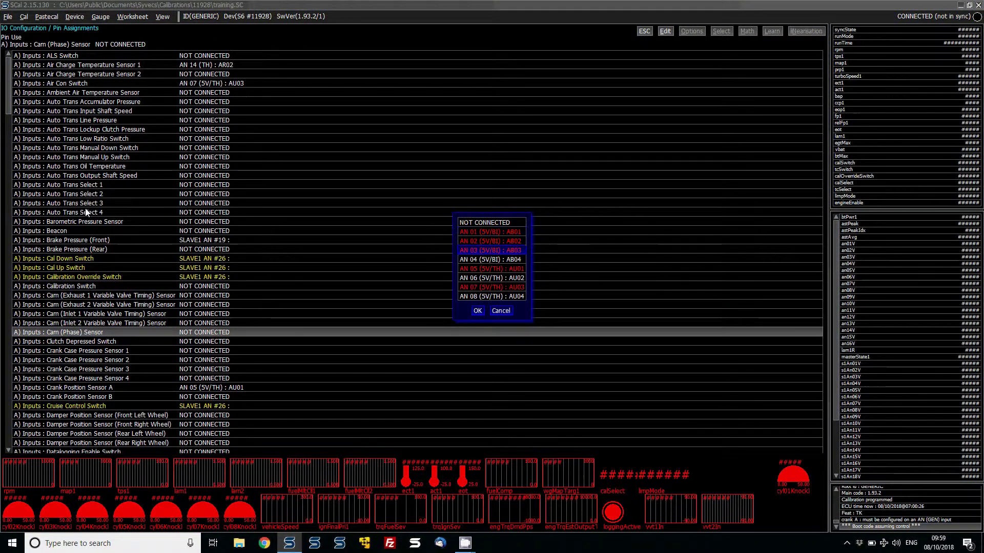
key("Return")
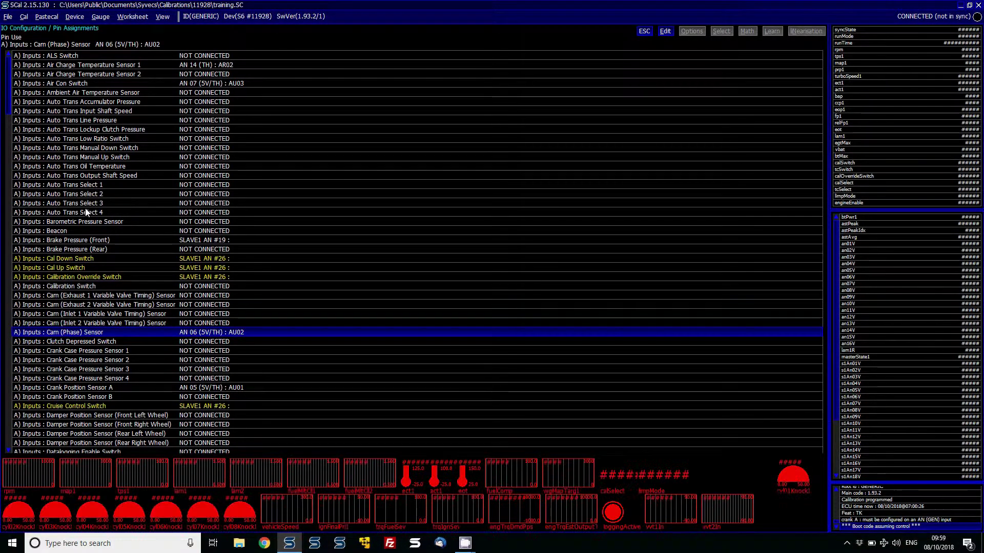
Program the calibration with the new pin assignments into the ECU and return to the calibration tree.
key("alt+d")
key("p")
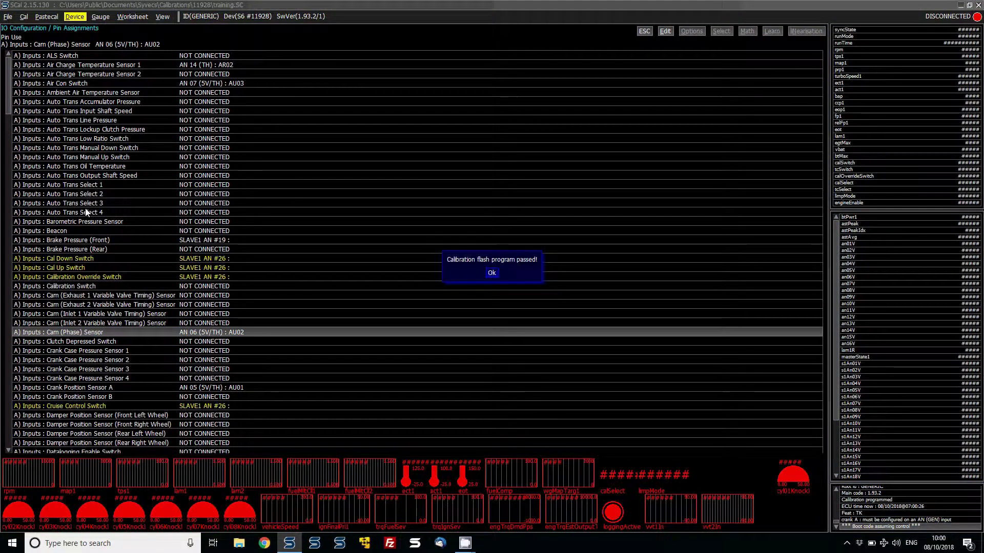
key("Return")
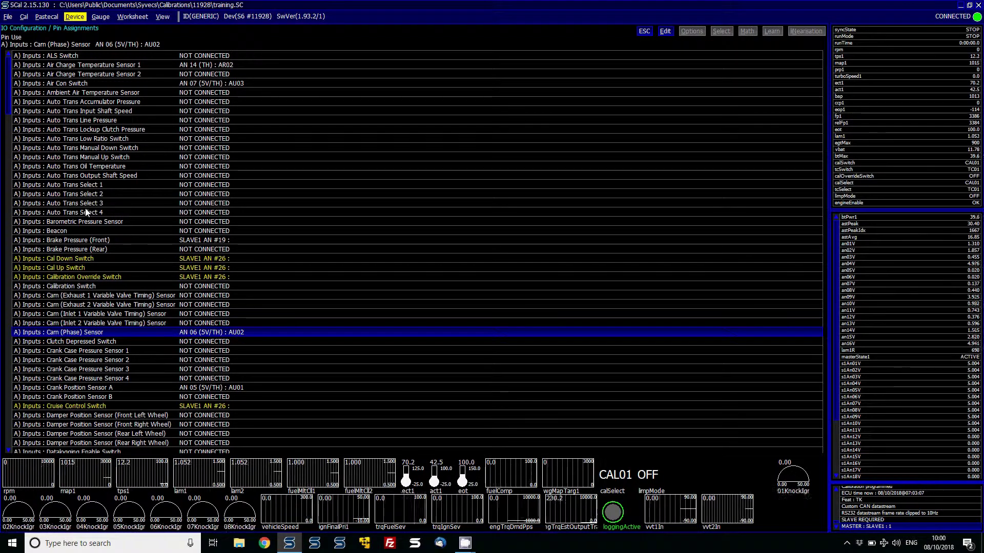
key("Escape")
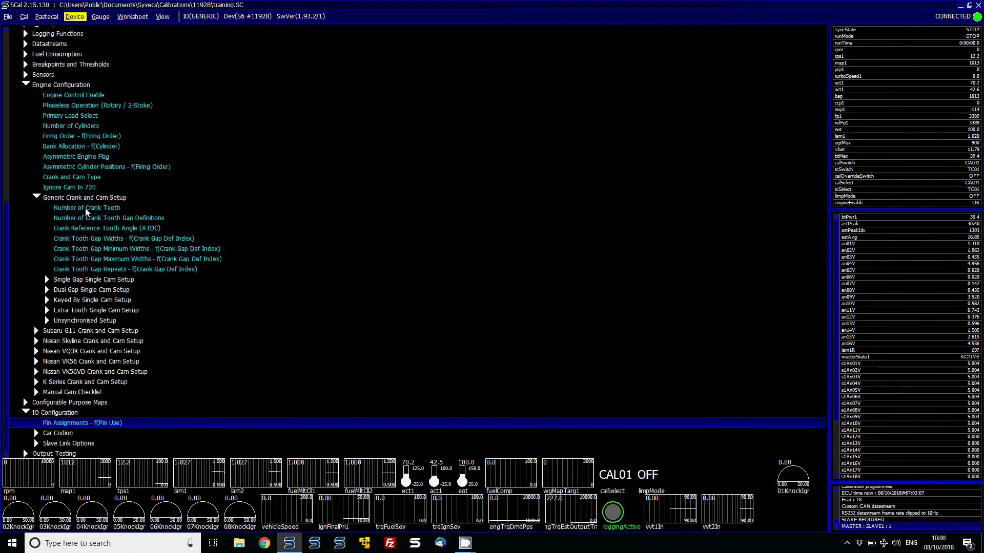
Set the Engine Enable Throttle Position Threshold in the Starting section to 0%.
key("Up")
key("Up")
key("Up")
key("Up")
key("Up")
key("Up")
key("Up")
key("Up")
key("Up")
key("Up")
key("Up")
key("Up")
key("Up")
key("Up")
key("Up")
key("Up")
key("Up")
key("Up")
key("Up")
key("Up")
key("Up")
key("Up")
key("Up")
key("Up")
key("Up")
key("Up")
key("Up")
key("Up")
key("Up")
key("Up")
key("Up")
key("Up")
key("Up")
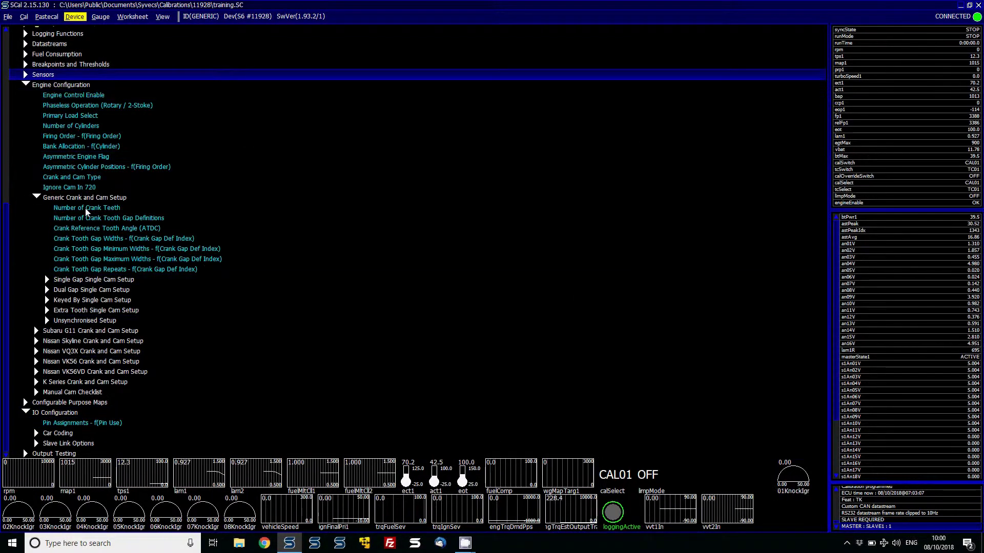
key("Left")
key("Up")
key("Up")
key("Up")
key("Up")
key("Up")
key("Up")
key("Up")
key("Up")
key("Up")
key("Up")
key("Up")
key("Up")
key("Up")
key("Up")
key("Up")
key("Up")
key("Up")
key("Up")
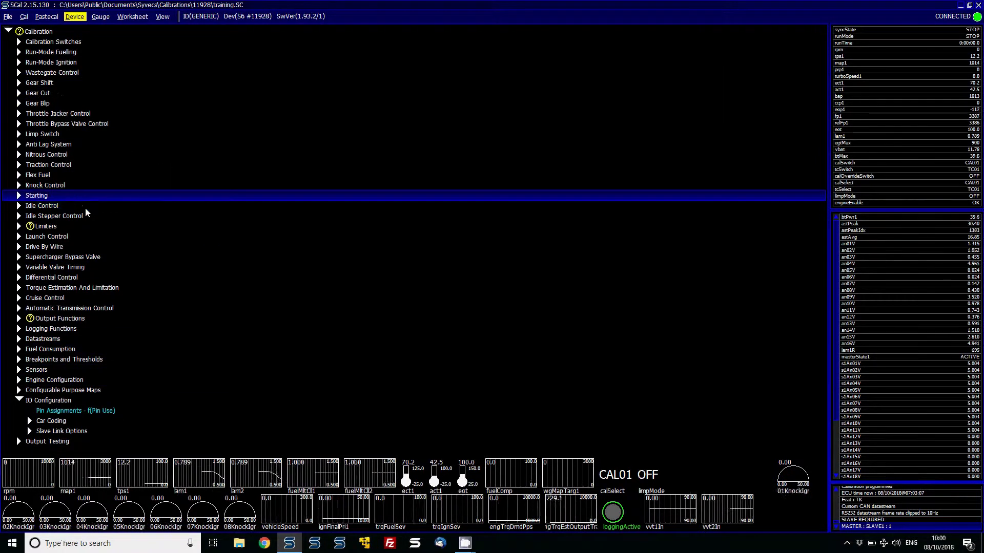
key("Right")
key("Down")
key("Right")
key("Down")
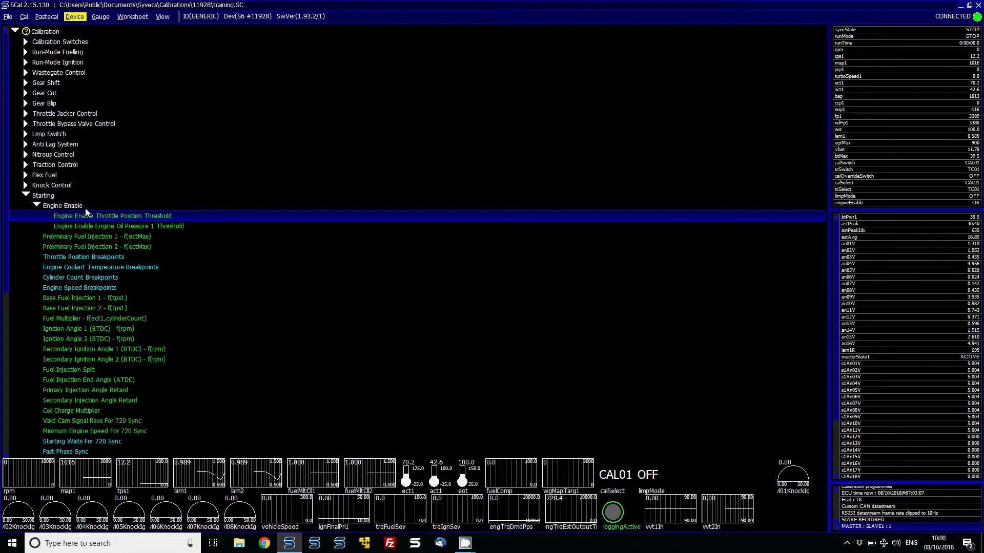
key("Return")
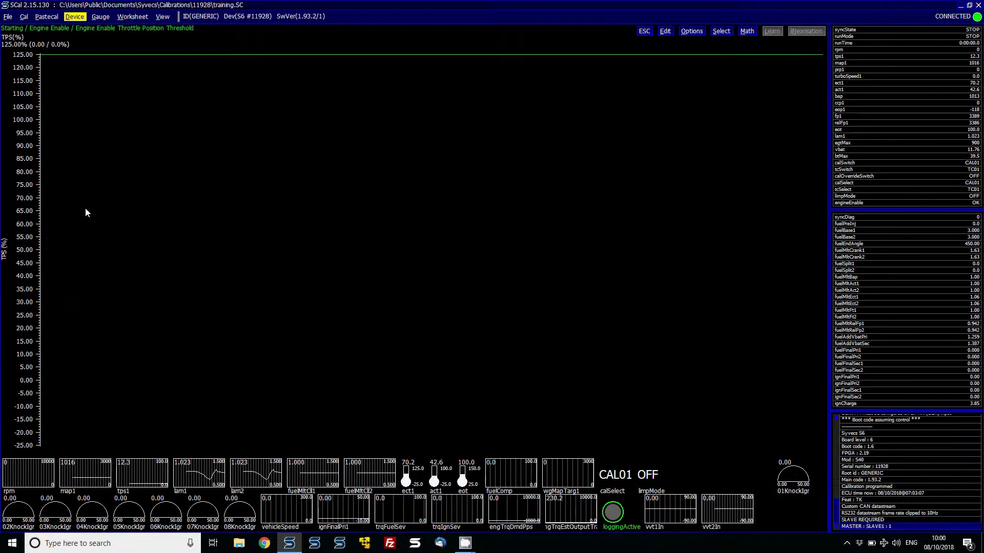
type("0")
key("Return")
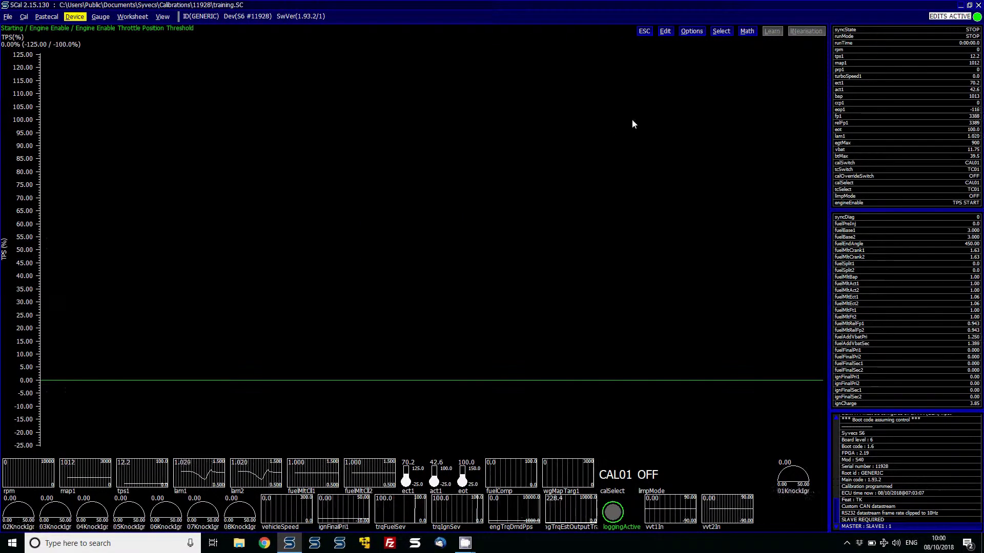
Add a gauge for the engineEnable channel below the existing gauges and close the threshold map.
left_click(852, 204)
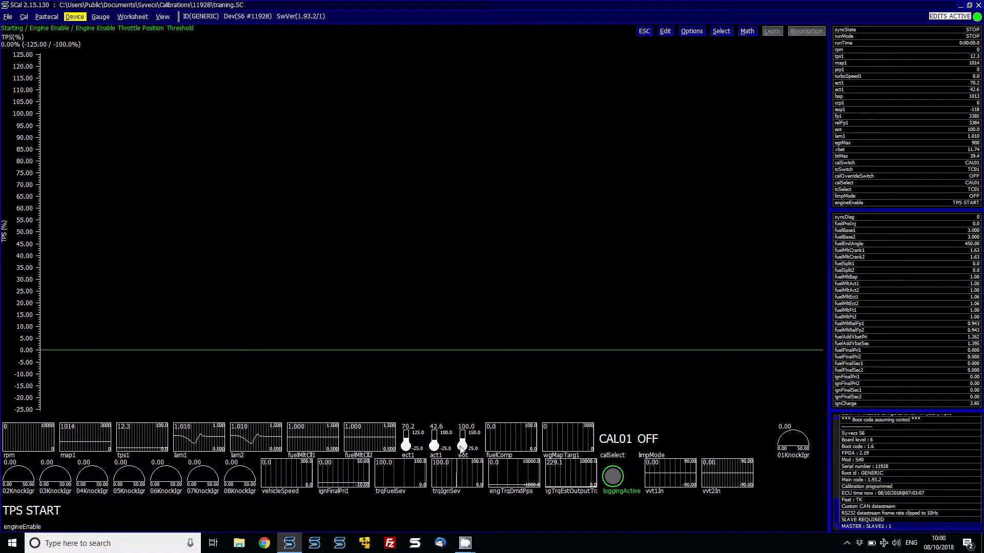
left_click(410, 477)
left_click(442, 486)
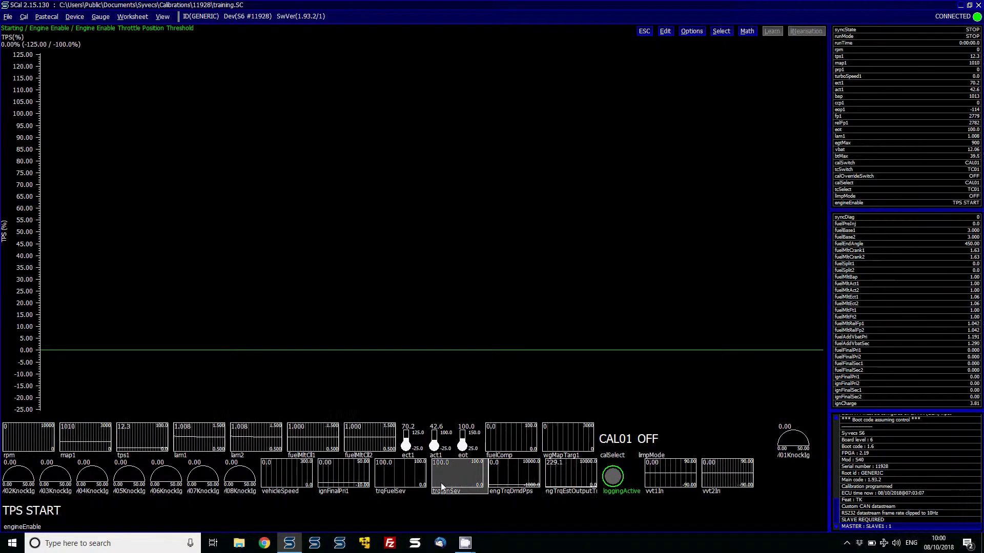
key("Escape")
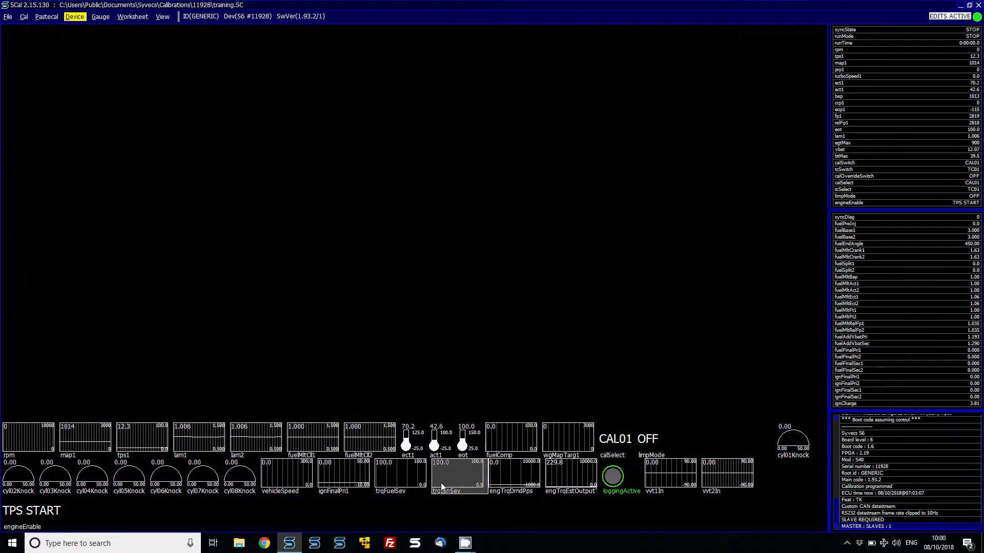
Expand Sensors, Defined Sensors and Trip Setups, and Crankshaft Position down to the Crankshaft Position Sensor A settings in the calibration tree.
key("Up")
key("Up")
key("Left")
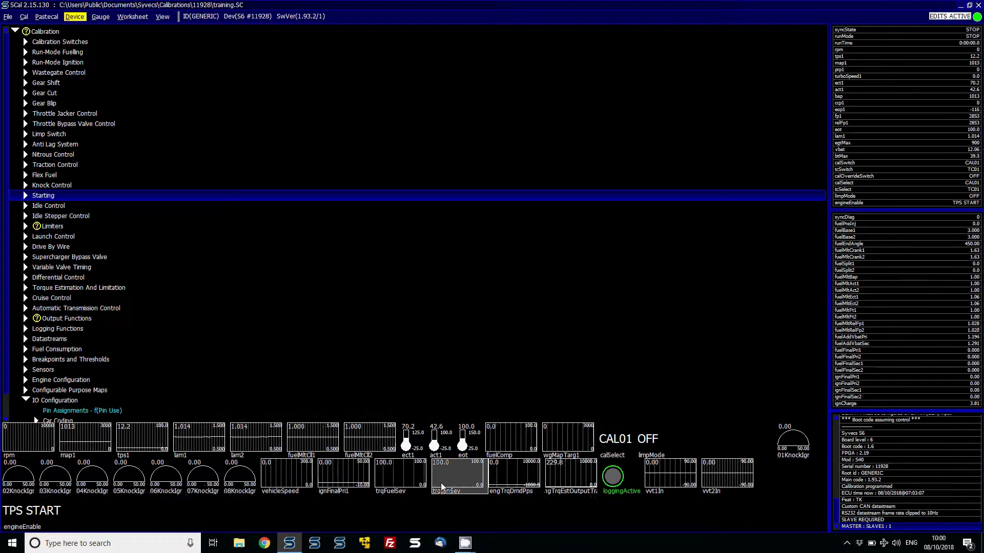
key("Down")
key("Down")
key("Down")
key("Down")
key("Down")
key("Down")
key("Down")
key("Down")
key("Down")
key("Down")
key("Down")
key("Down")
key("Down")
key("Down")
key("Down")
key("Down")
key("Down")
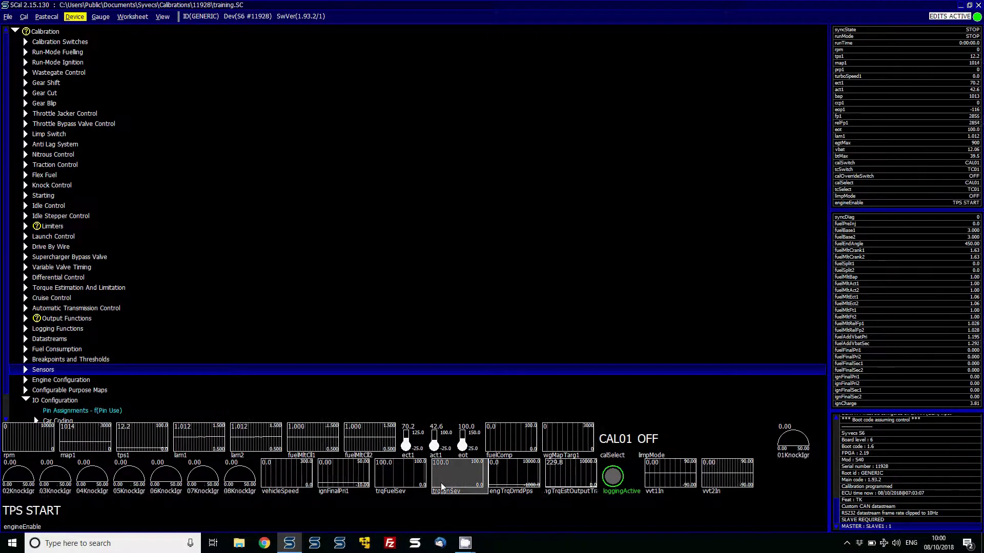
key("Right")
key("Down")
key("Right")
key("Down")
key("Down")
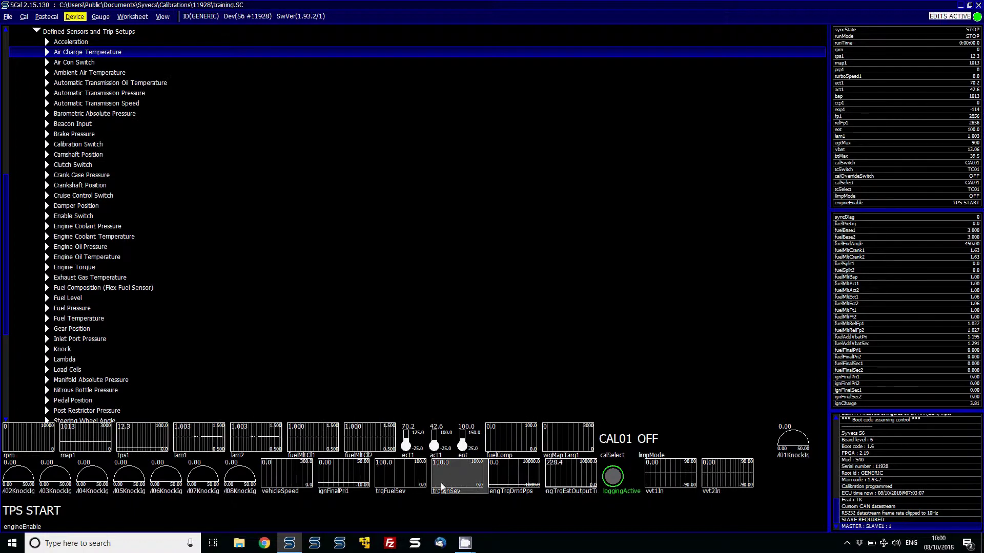
key("Down")
key("Down")
key("Down")
key("Down")
key("Down")
key("Down")
key("Down")
key("Down")
key("Down")
key("Down")
key("Down")
key("Down")
key("Down")
key("Right")
key("Down")
key("Right")
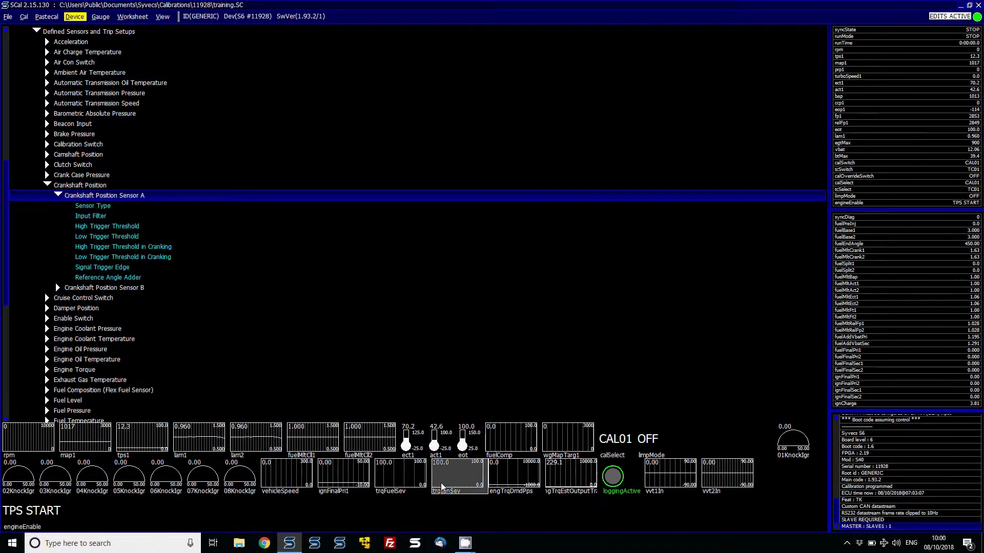
Review the Sensor Type, Input Filter, and normal and cranking trigger thresholds of Crankshaft Position Sensor A.
key("Down")
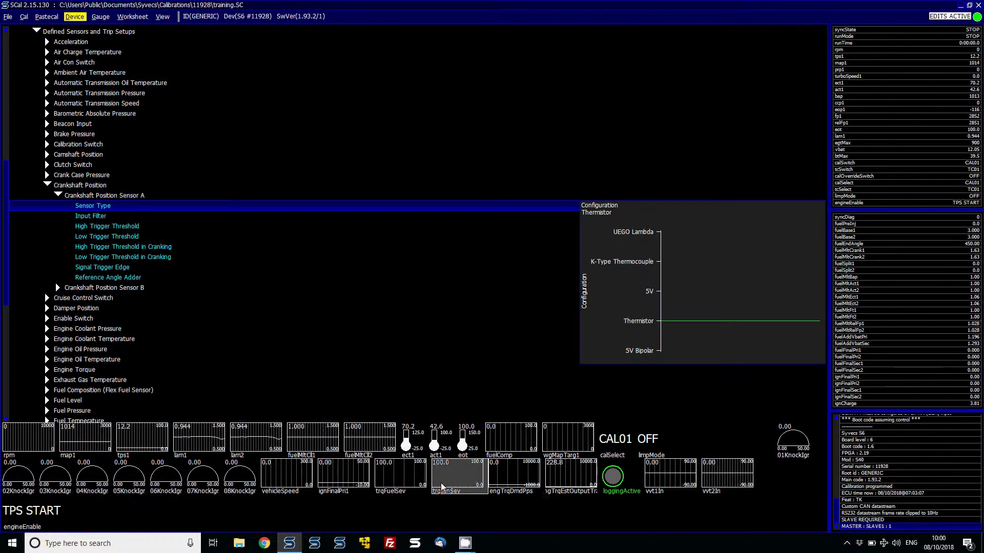
key("Return")
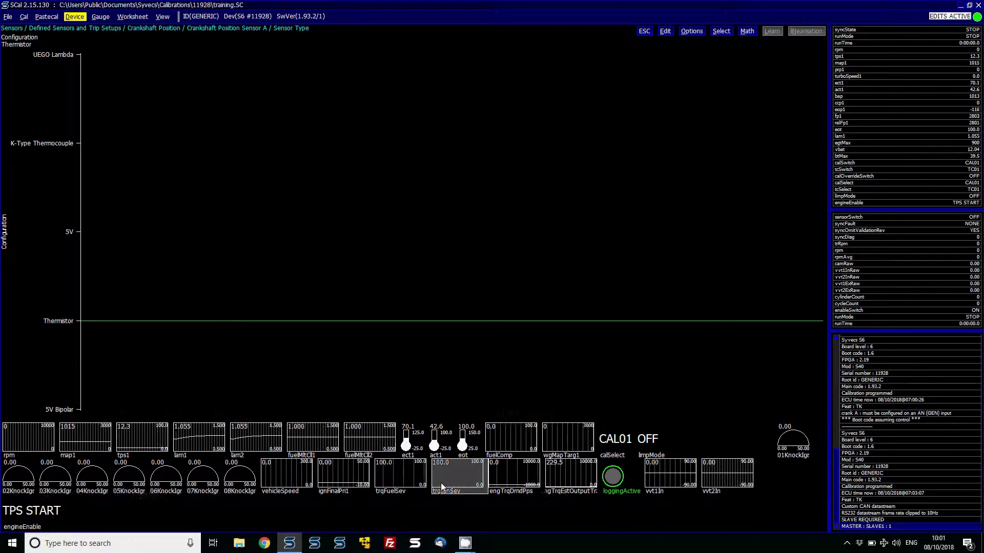
key("Escape")
key("Down")
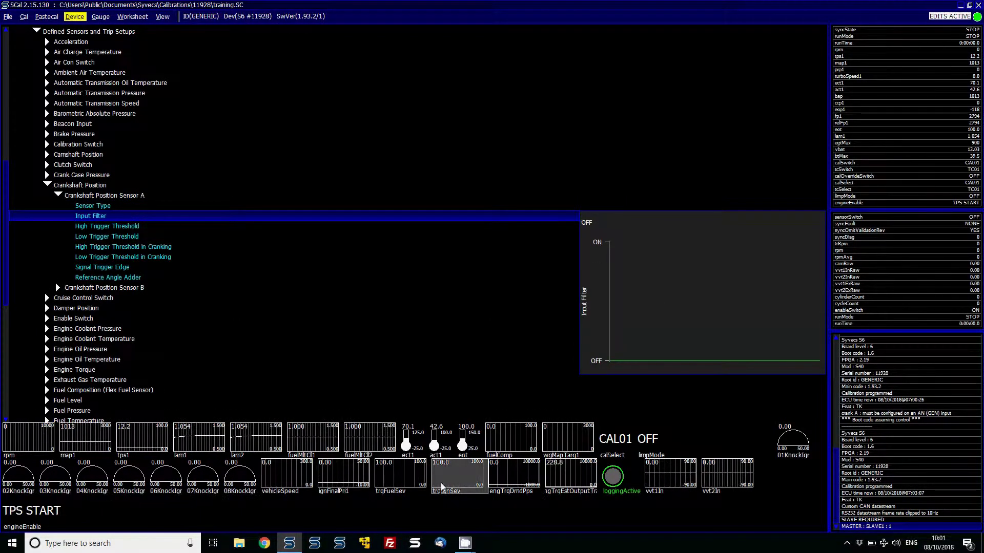
key("Down")
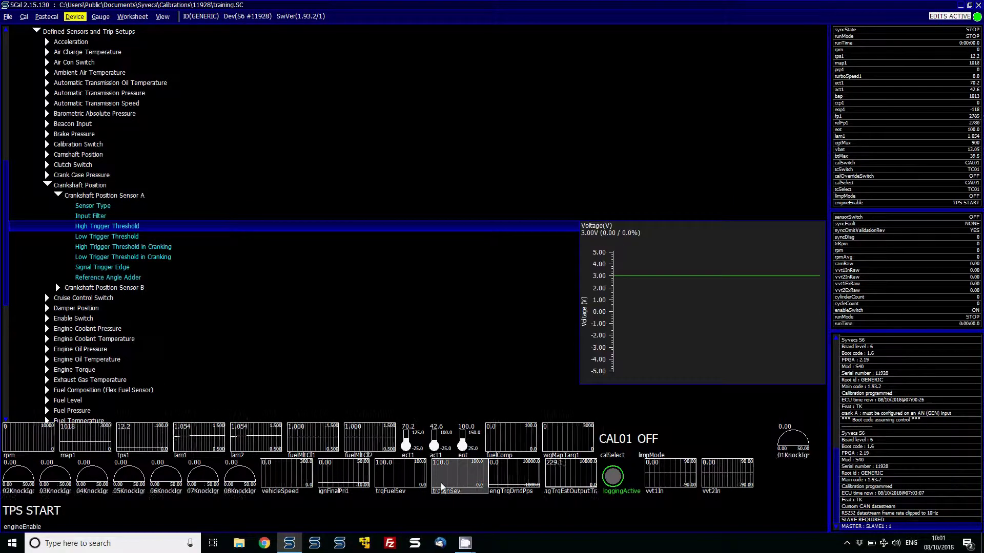
key("Down")
key("Down")
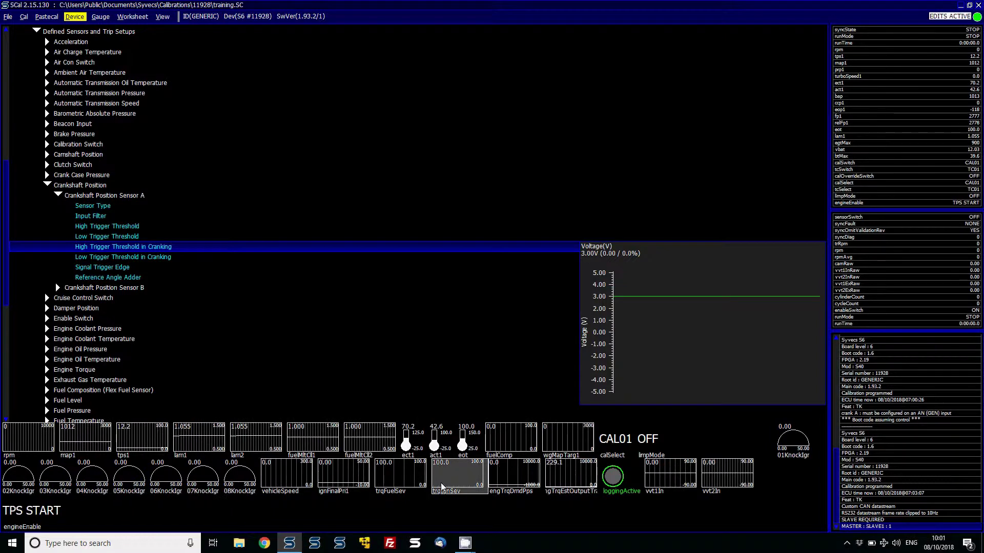
key("Up")
key("Up")
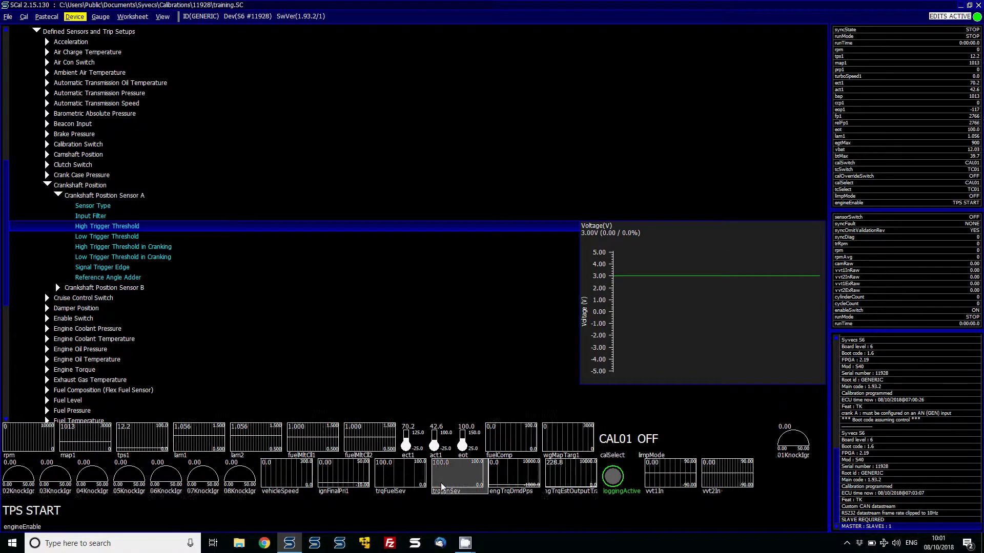
key("Down")
key("Down")
key("Down")
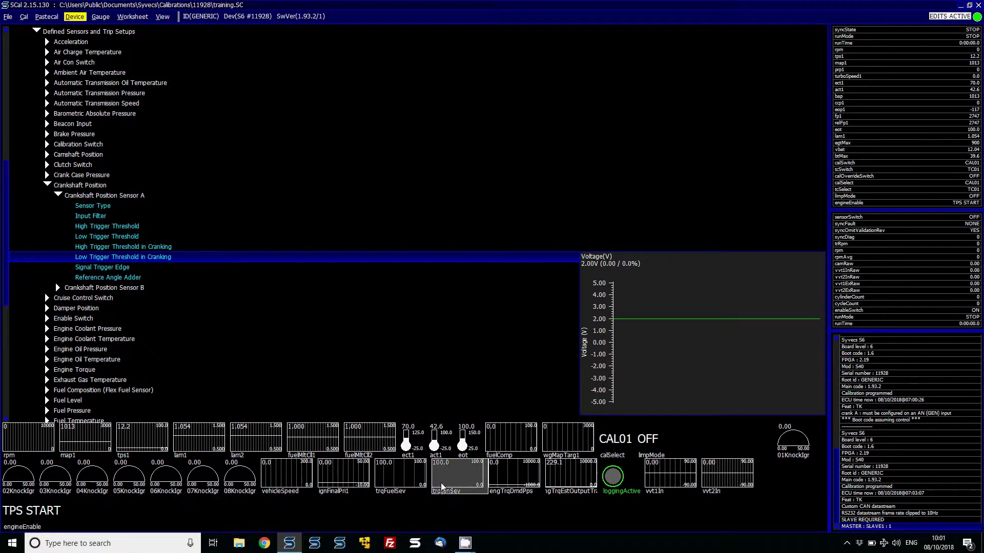
key("Up")
key("Up")
key("Up")
key("Up")
key("Up")
key("Up")
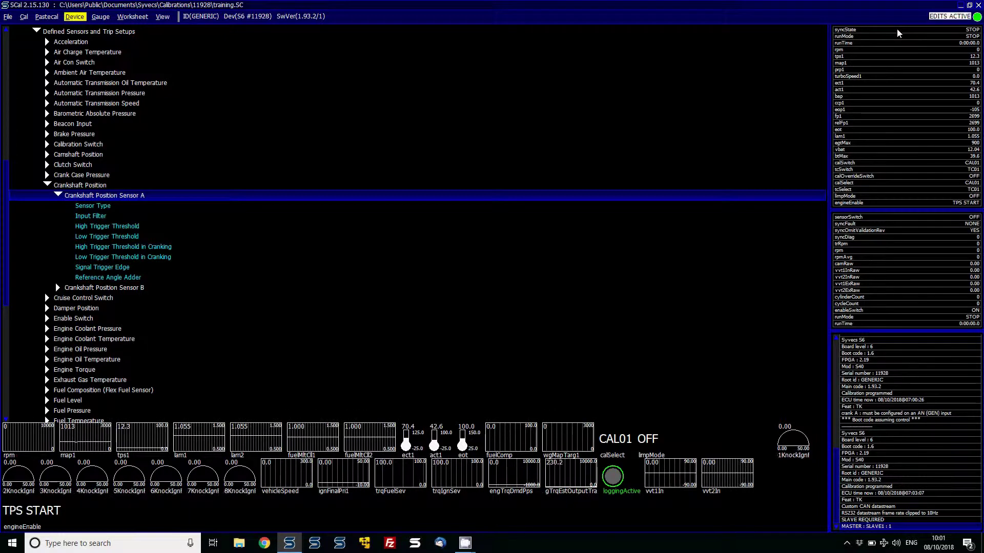
Open the Pin Assignments map under IO Configuration and add gauges for the an06V and an05V channels beside the engineEnable gauge.
left_click(288, 322)
key("End")
key("Up")
key("Up")
key("Up")
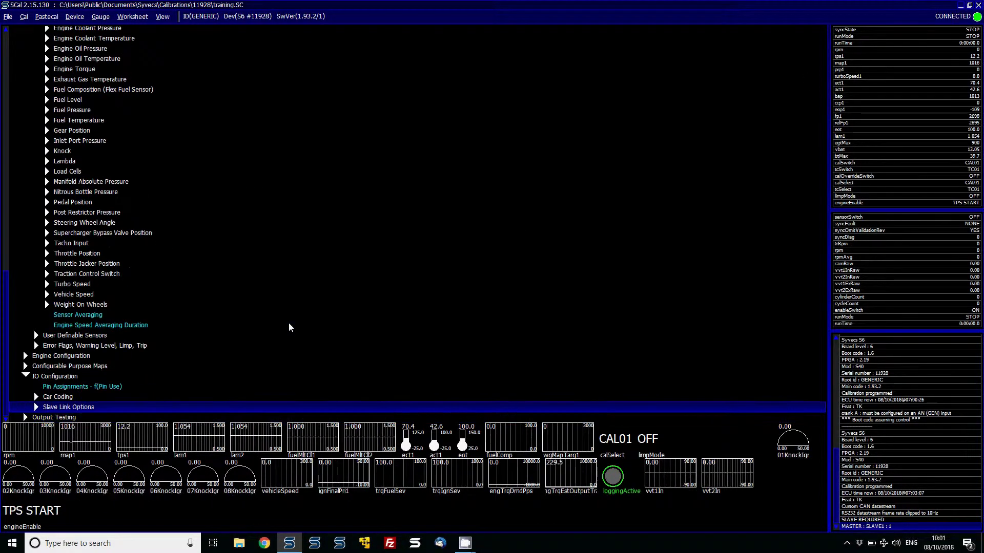
key("Return")
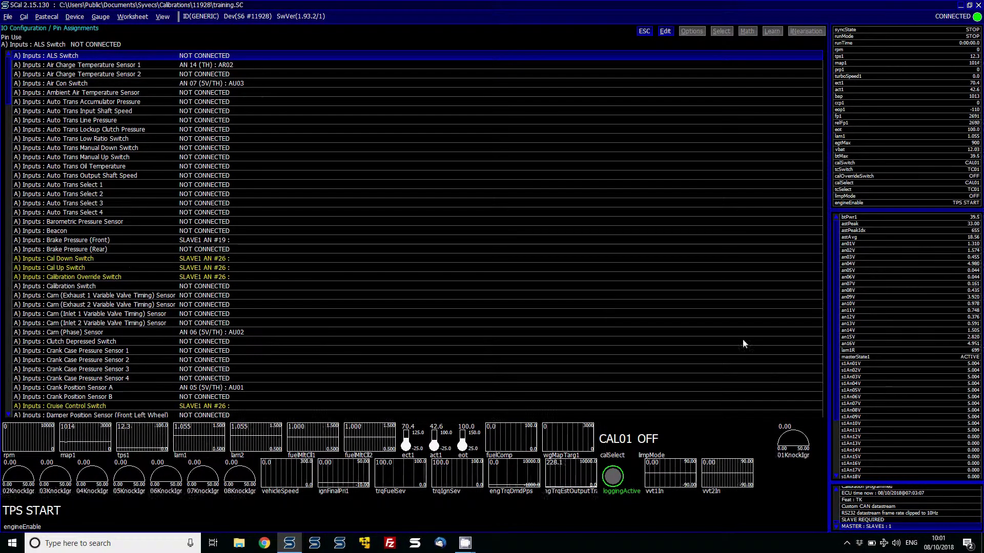
double_click(863, 277)
double_click(854, 270)
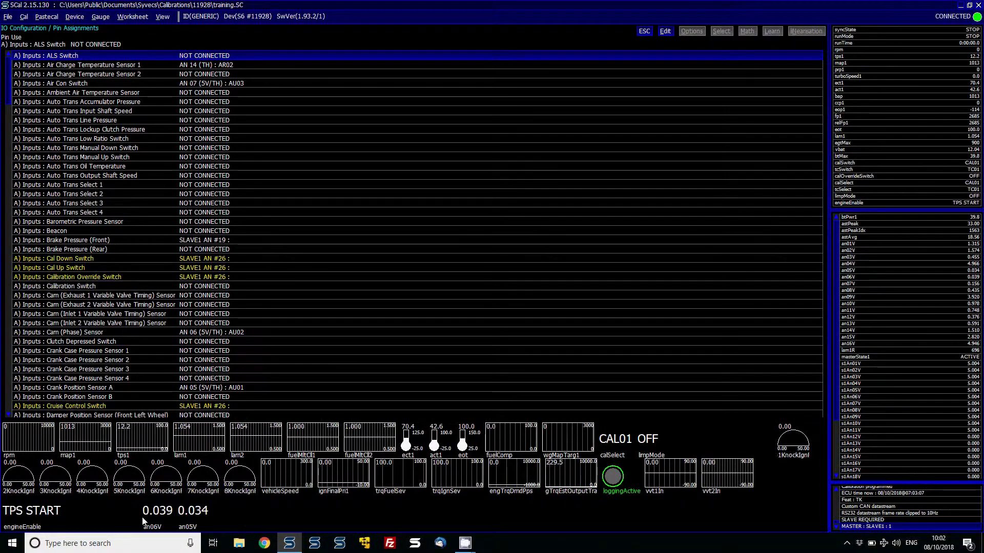
Enlarge the an06V and an05V gauges to normal size and change their display type to Trace.
right_click(194, 522)
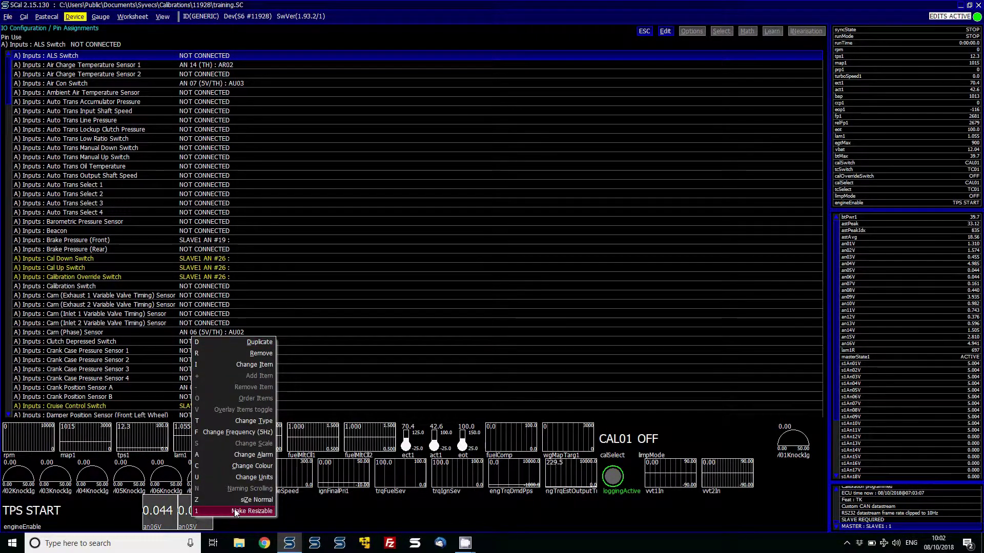
left_click(246, 500)
right_click(165, 509)
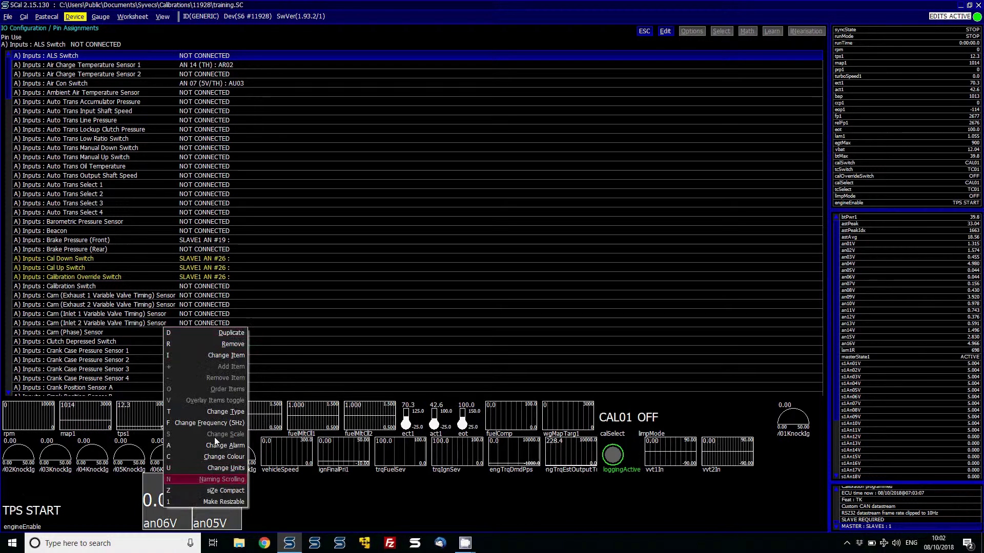
left_click(232, 414)
left_click(217, 439)
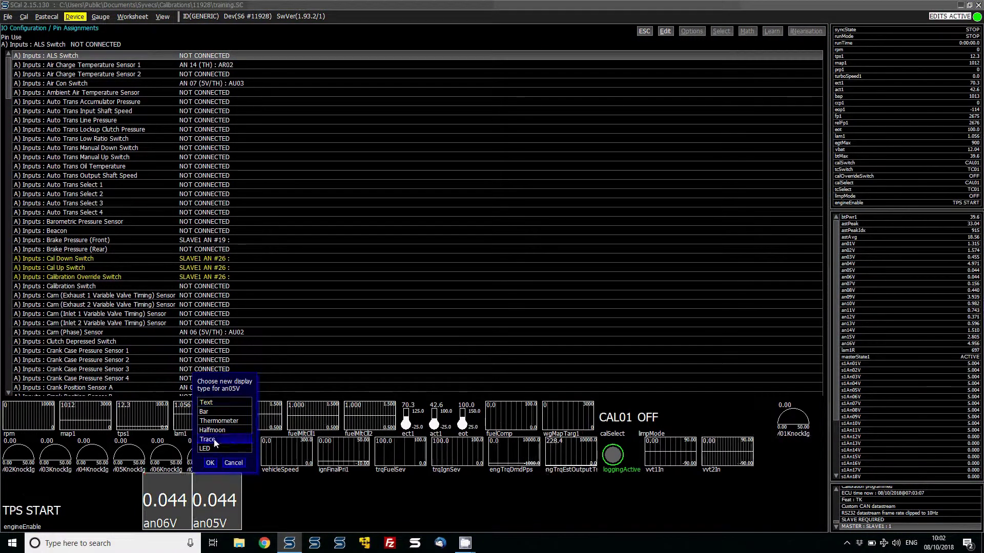
key("Return")
Set the scale of the an06V and an05V trace gauges to run from 0.000 to 5.000.
right_click(156, 496)
left_click(225, 467)
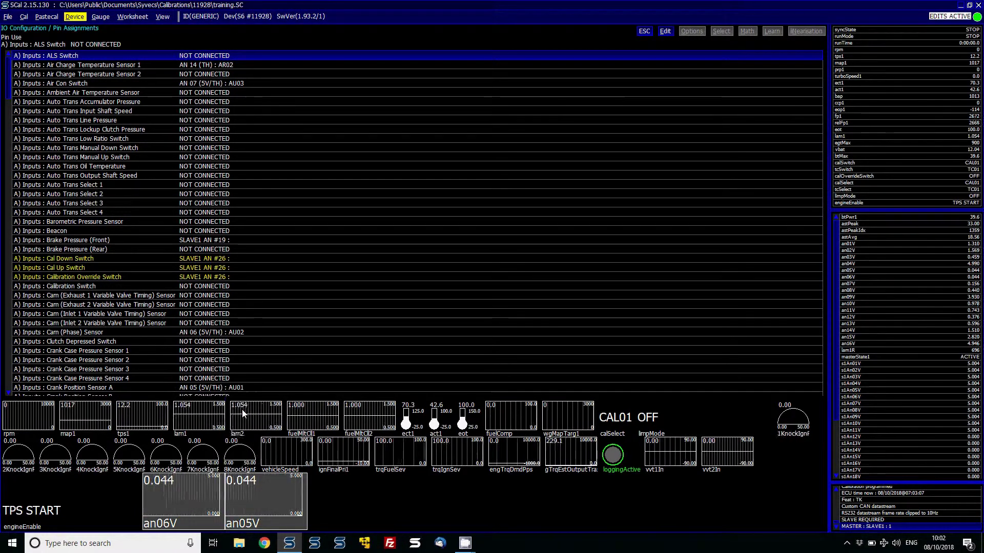
double_click(248, 439)
double_click(248, 439)
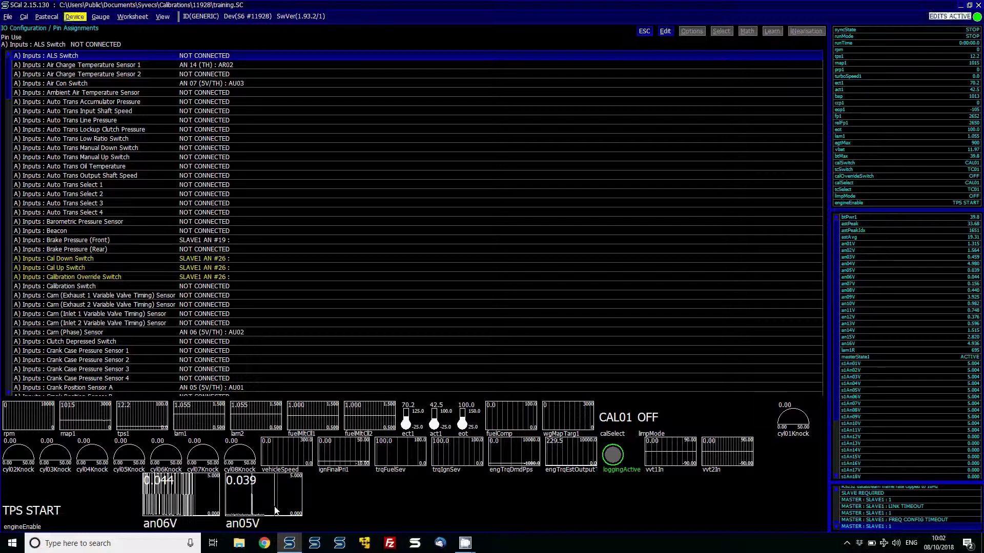
Reassign the Crank Position Sensor A input to pin AN 06 (5V/TH) : AU02.
left_click(223, 369)
key("Down")
key("Down")
key("Return")
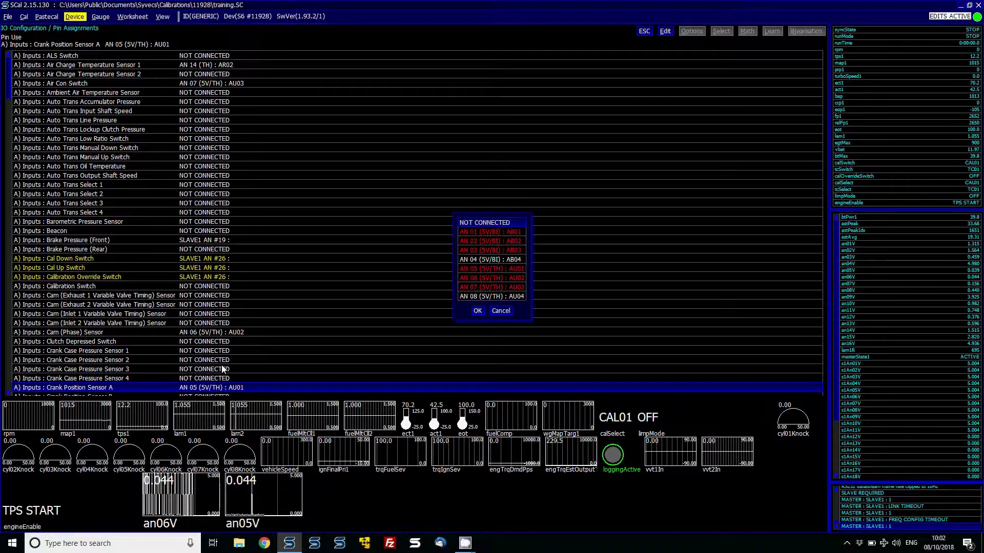
key("Down")
key("Down")
key("Down")
key("Down")
key("Down")
key("Down")
key("Return")
Reassign the Cam (Phase) Sensor input to pin AN 05 (5V/TH) : AU01.
key("Up")
key("Up")
key("Up")
key("Up")
key("Up")
key("Up")
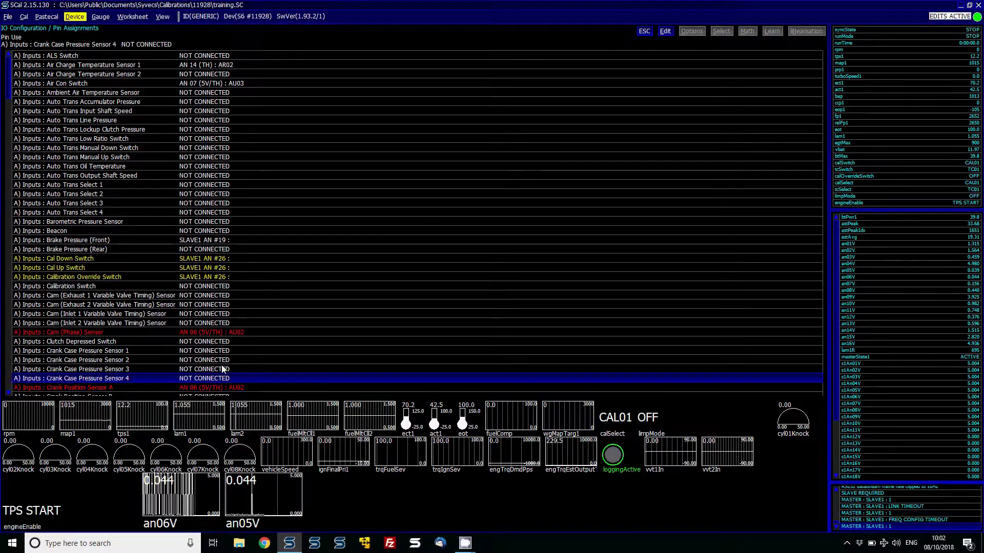
key("Return")
key("Up")
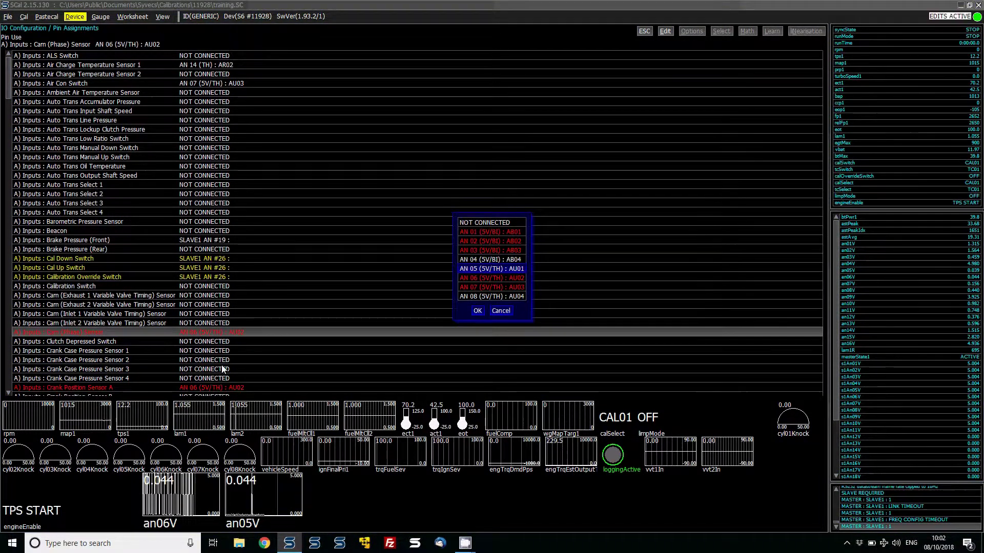
key("Return")
Program the calibration with the swapped crank and cam pin assignments into the ECU.
key("alt+d")
key("p")
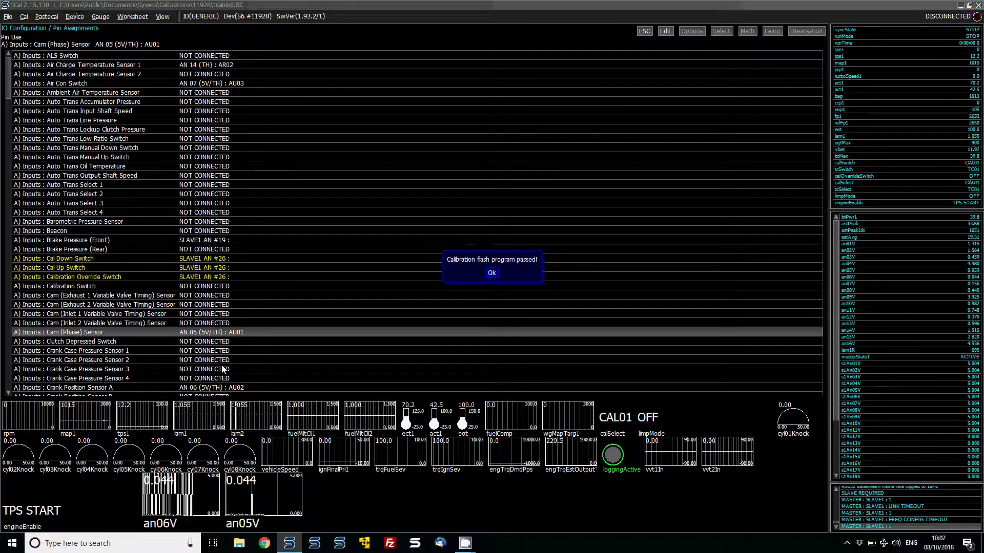
key("Return")
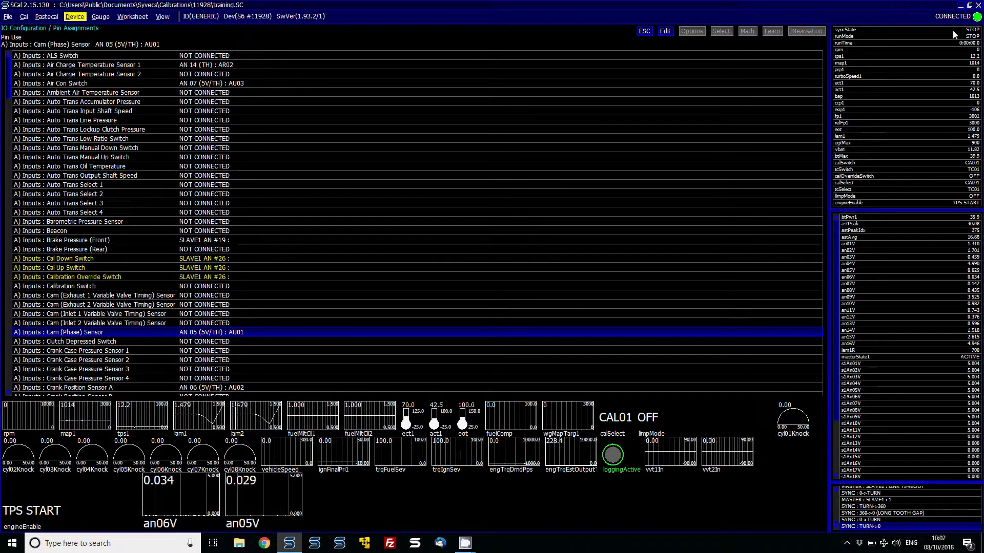
Examine the crank and cam signal edges in the cranking sync log, and close the log and the pin assignments.
key("alt+d")
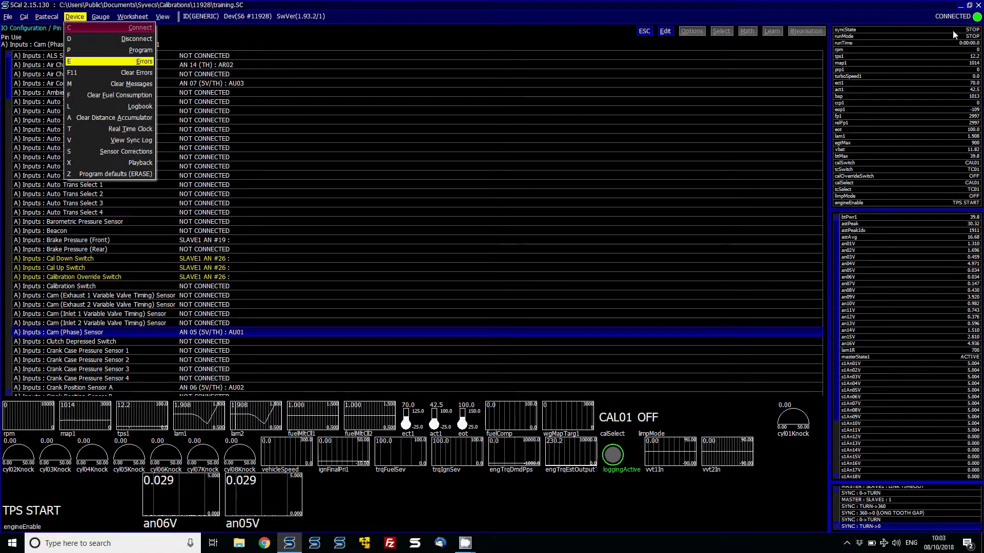
left_click(134, 141)
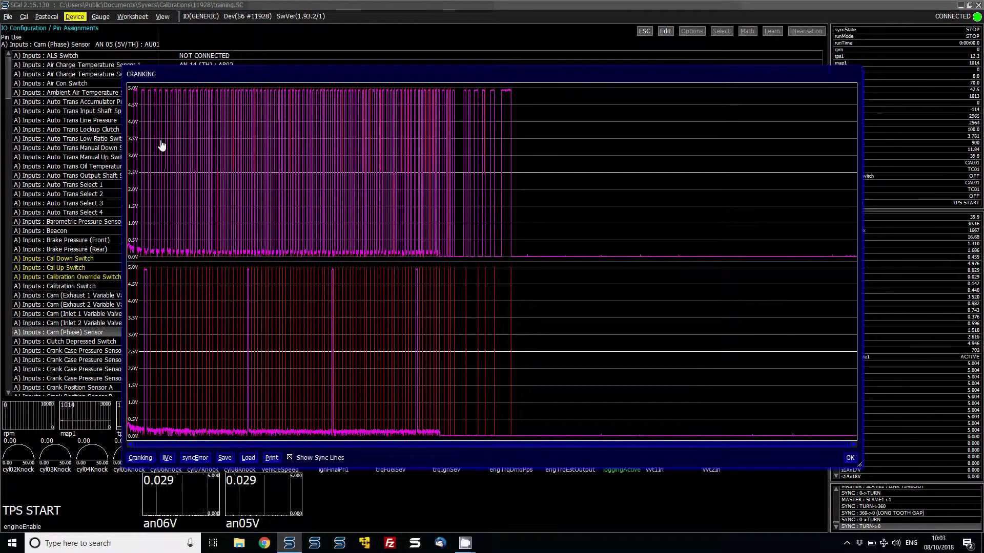
scroll(161, 146, "up", 5)
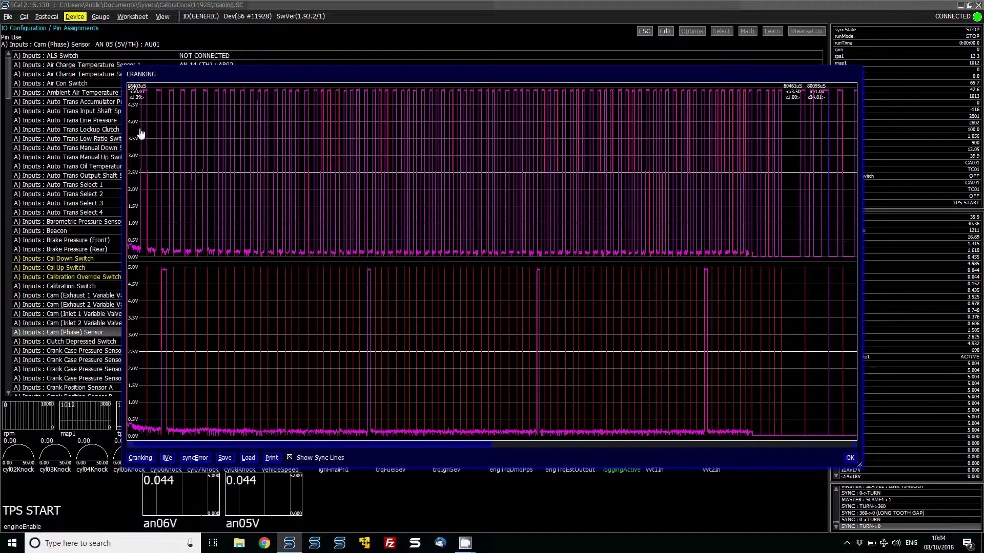
scroll(202, 149, "up", 5)
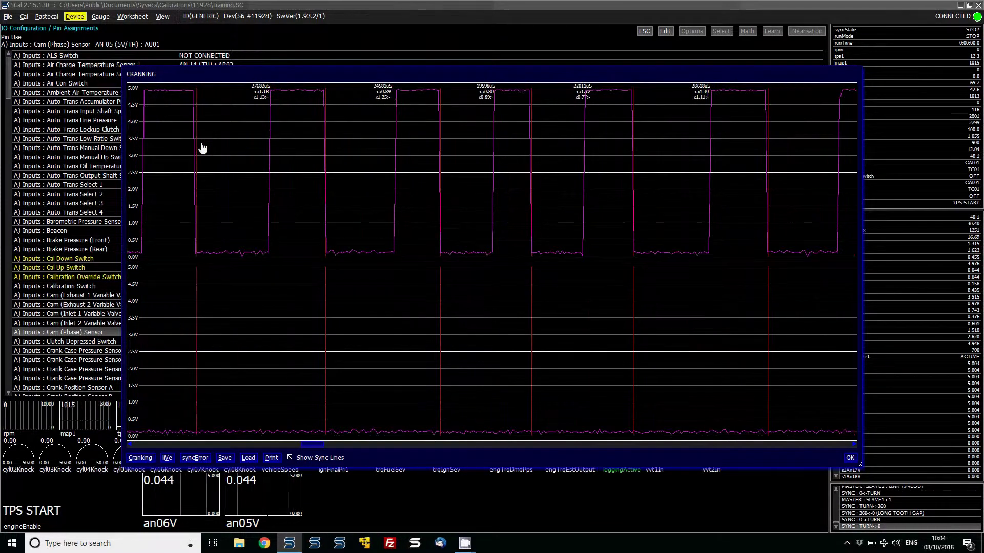
scroll(201, 148, "down", 4)
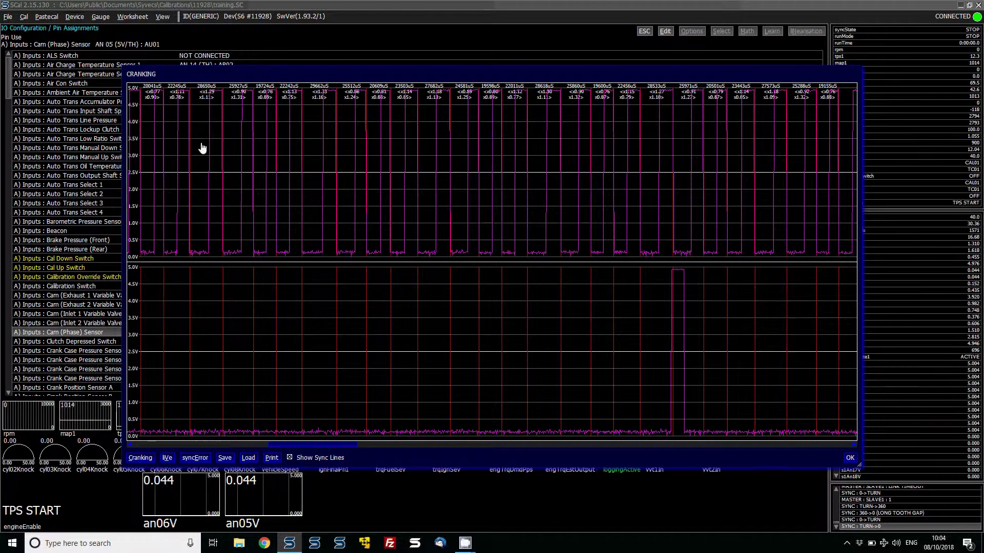
scroll(202, 148, "up", 3)
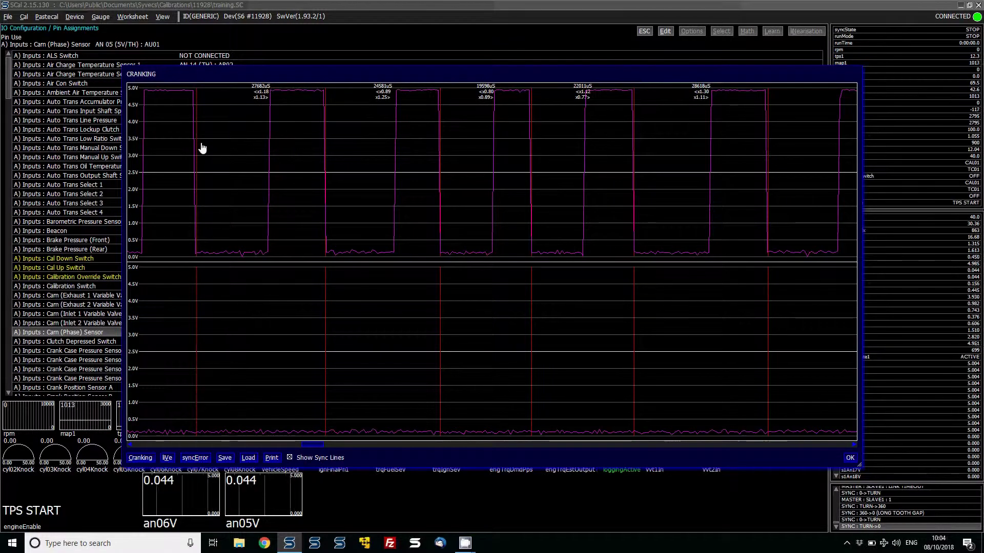
scroll(202, 148, "down", 3)
key("Escape")
key("Escape")
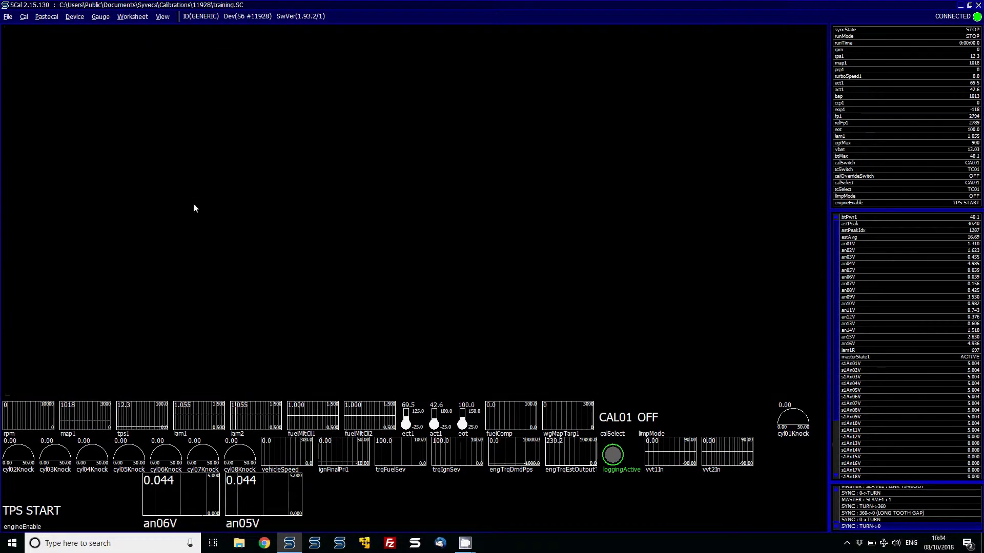
Set the Low Trigger Threshold in Cranking of Crankshaft Position Sensor A to 0.00 V.
key("Up")
key("Up")
key("Up")
key("Up")
key("Up")
key("Up")
key("Up")
key("Up")
key("Up")
key("Up")
key("Up")
key("Up")
key("Up")
key("Up")
key("Up")
key("Up")
key("Up")
key("Up")
key("Up")
key("Up")
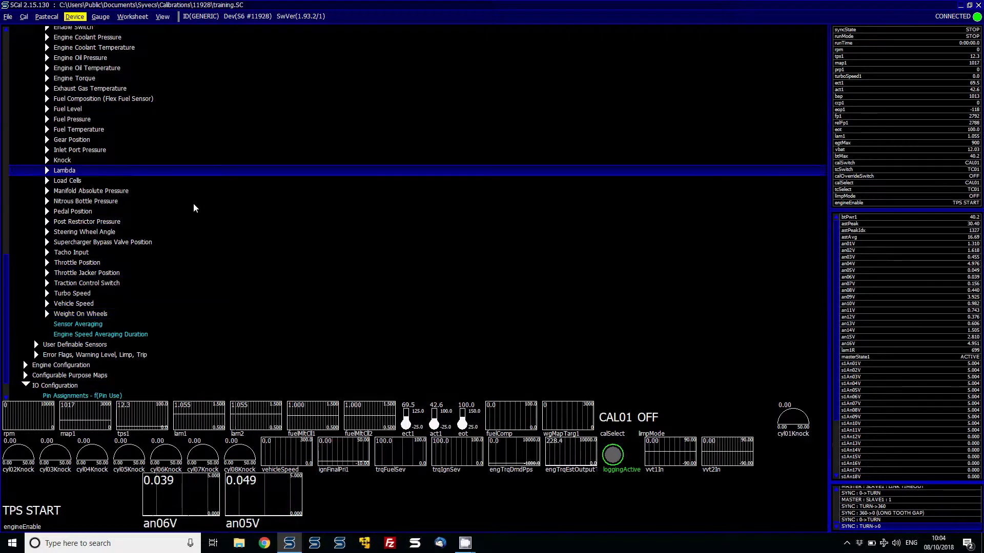
key("Down")
key("Down")
key("Down")
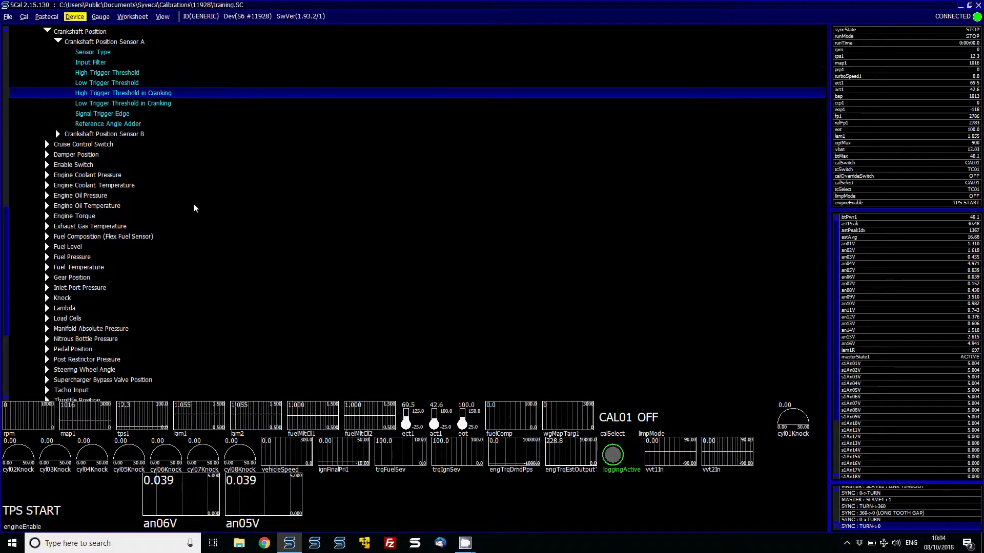
key("Down")
key("Return")
type("0.00V (-2.00 / -100.0%")
key("Return")
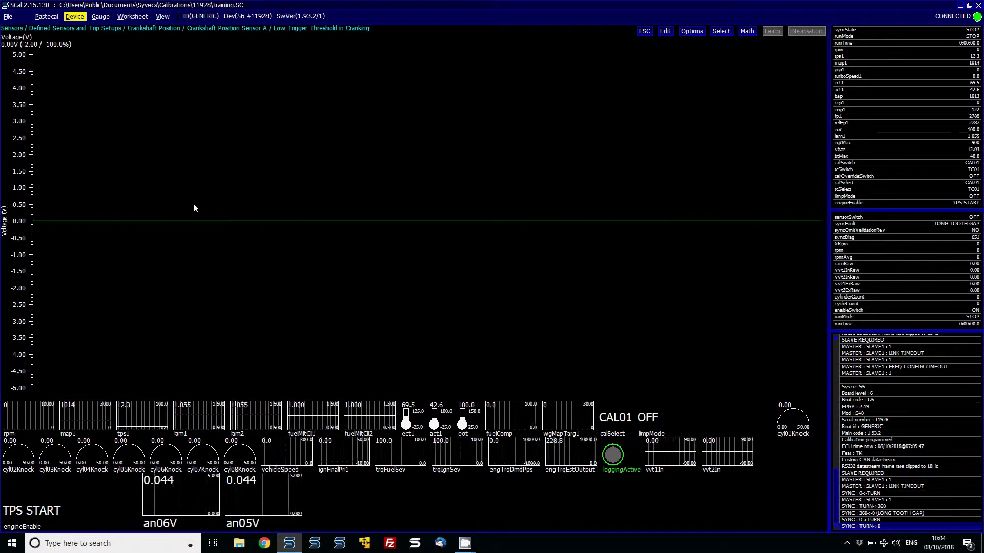
Program the calibration with the changed cranking trigger threshold into the ECU.
key("ctrl+p")
key("Return")
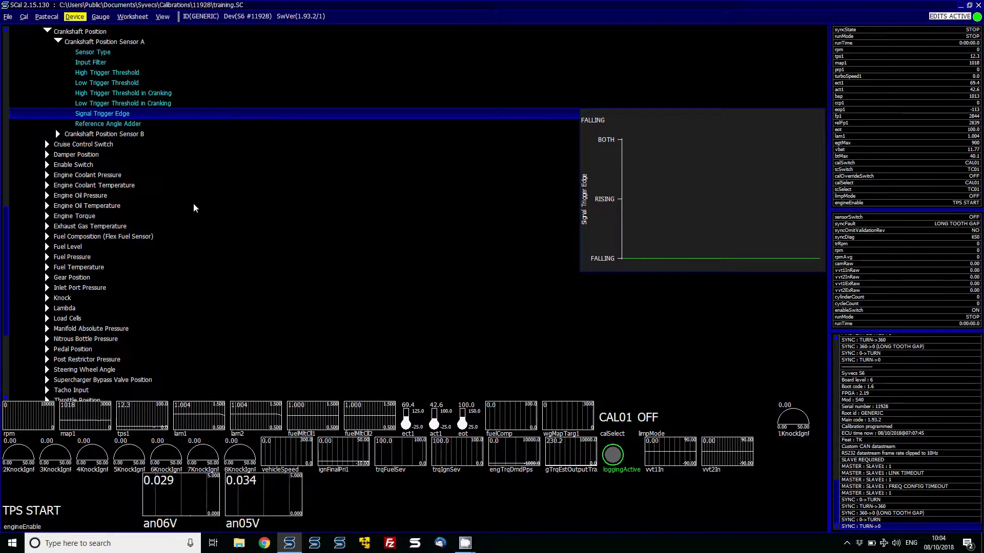
Examine the crank signal edges against the sync lines in the cranking sync log, and close the log.
key("F2")
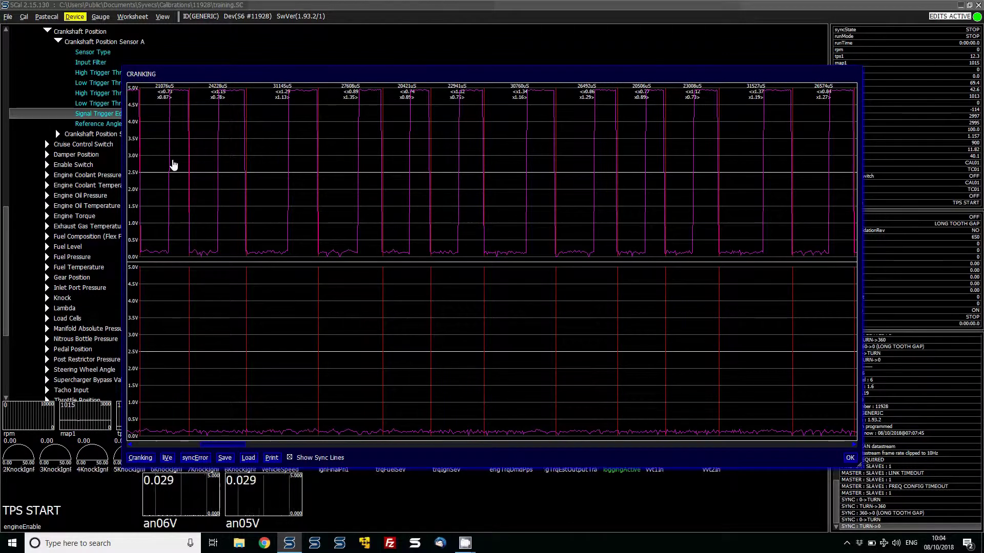
key("Up")
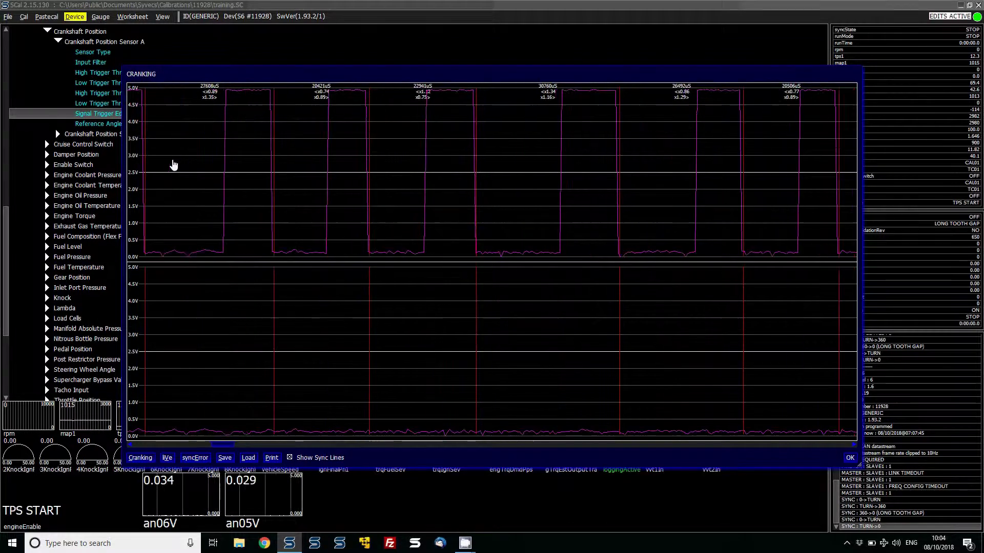
key("Down")
key("Down")
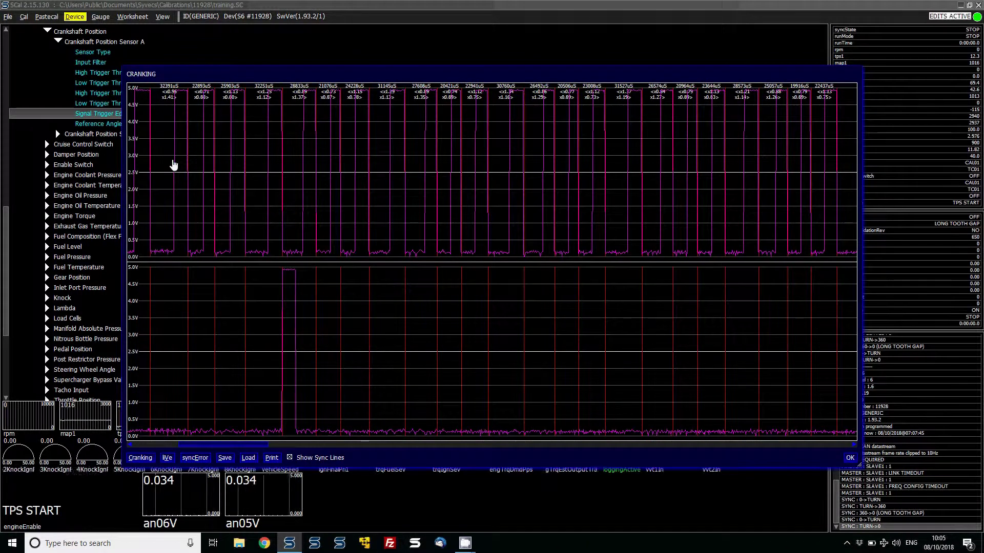
key("Escape")
Collapse the Crankshaft Position Sensor A settings and look through the list of defined sensors.
key("Down")
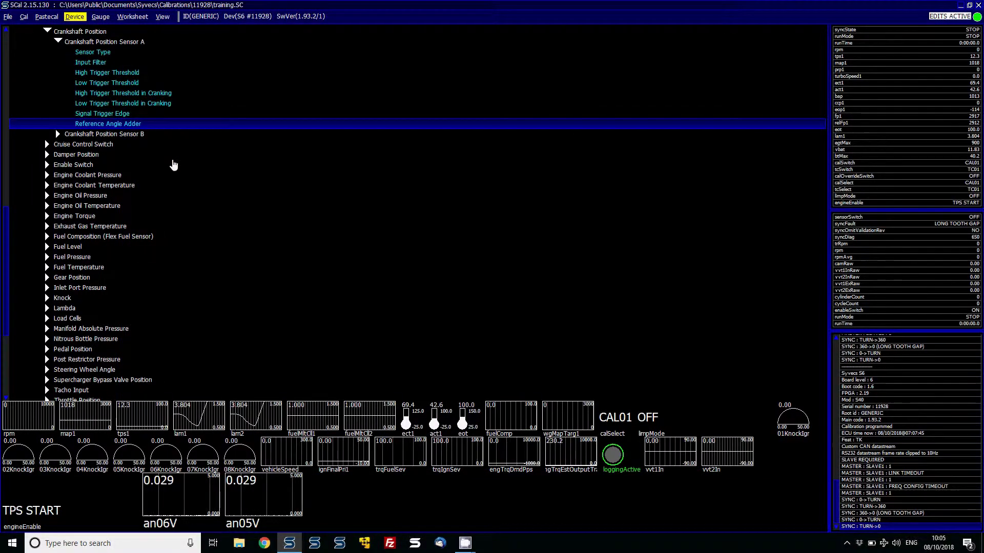
key("Up")
key("Up")
key("Up")
key("Up")
key("Up")
key("Up")
key("Up")
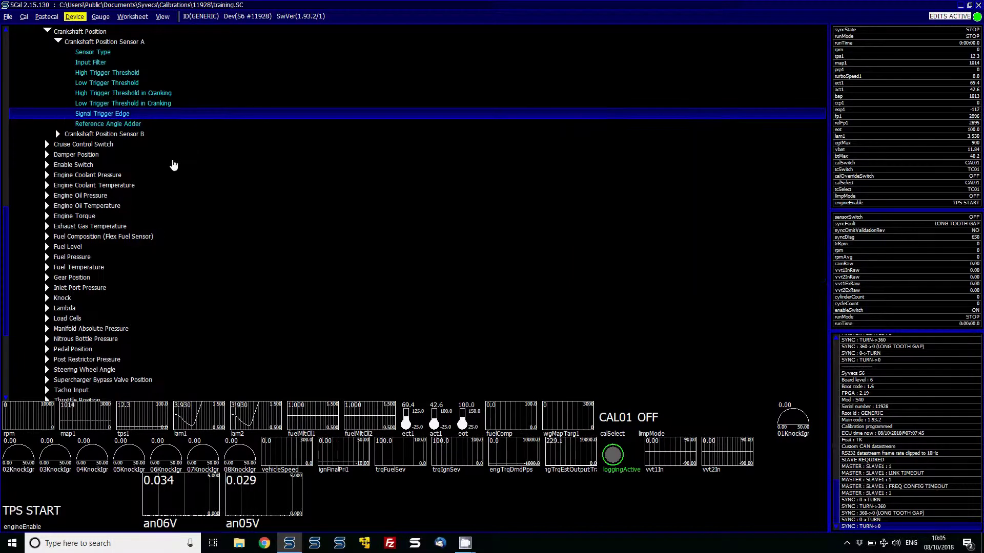
key("Up")
key("Left")
key("Down")
key("Down")
key("Down")
key("Down")
key("Down")
key("Down")
key("Down")
key("Down")
key("Down")
key("Down")
key("Down")
key("Down")
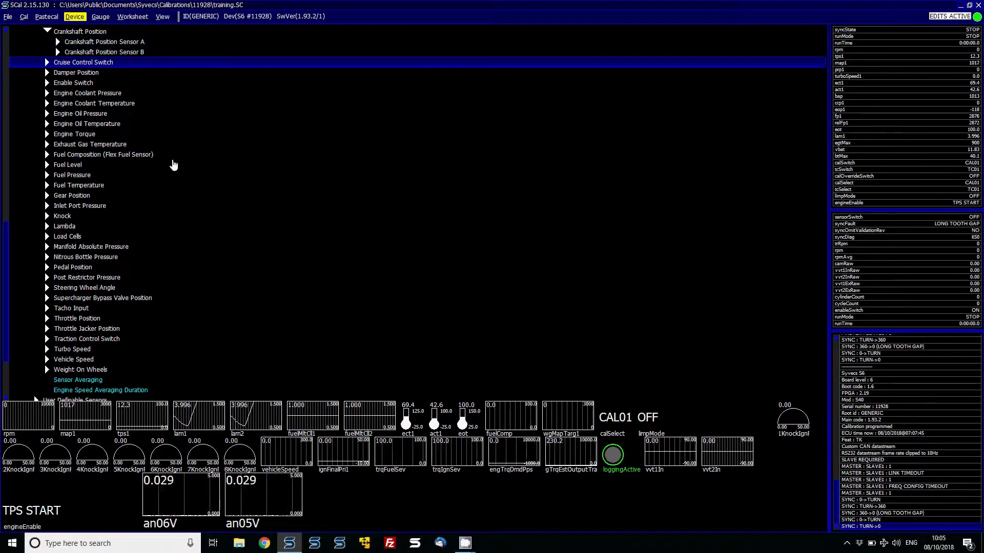
key("Up")
key("Up")
key("Up")
key("Up")
key("Up")
key("Up")
key("Up")
key("Up")
key("Up")
key("Up")
key("Up")
key("Up")
key("Up")
key("Up")
key("Up")
key("Up")
key("Up")
key("Up")
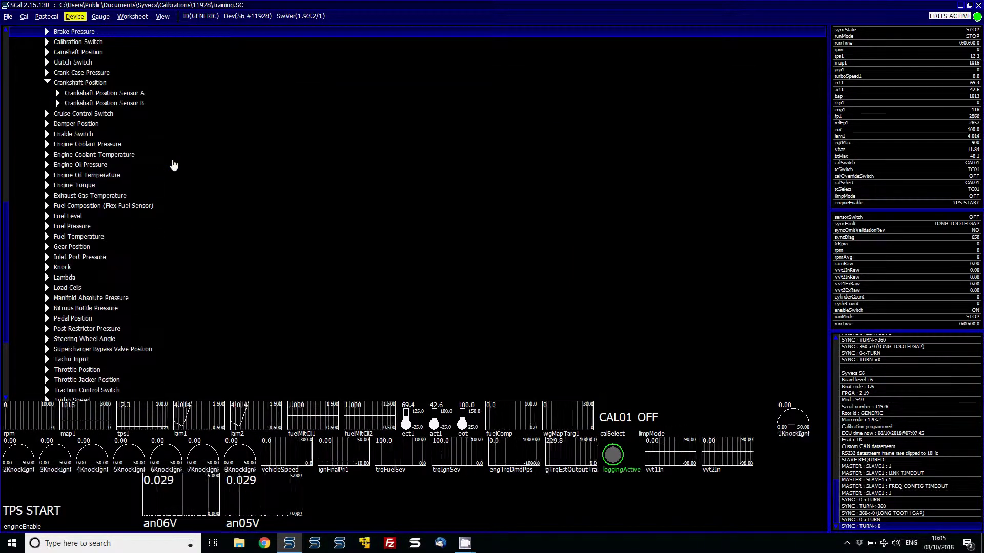
Reopen the cranking sync log, inspect the crank teeth between the two cam pulses, and close the log.
key("alt+d")
key("Return")
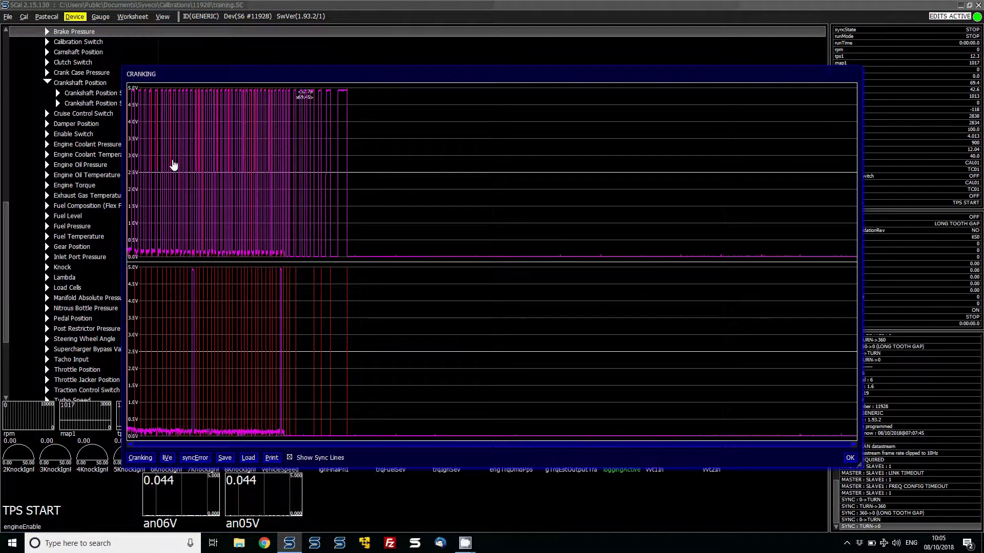
scroll(209, 279, "up", 2)
scroll(209, 279, "up", 2)
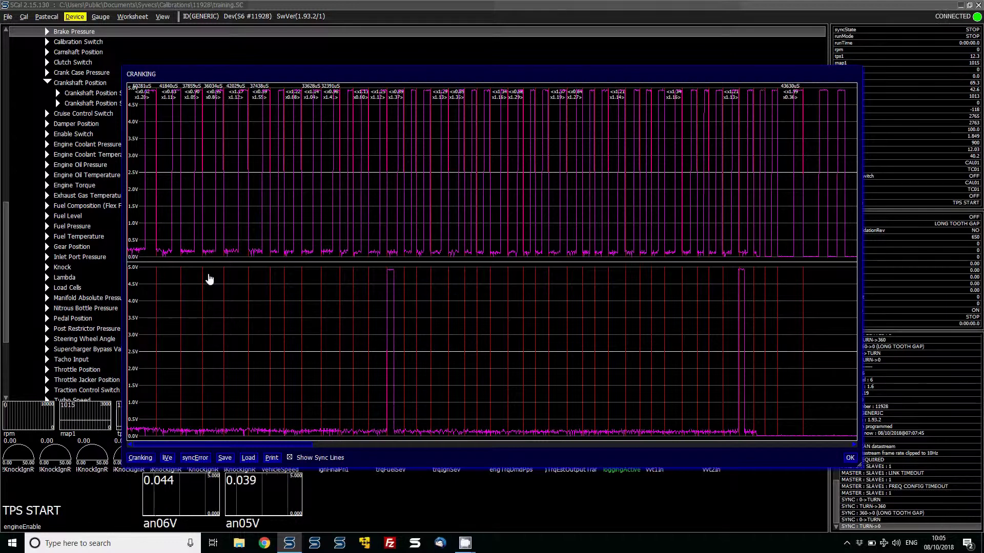
scroll(209, 280, "down", 1)
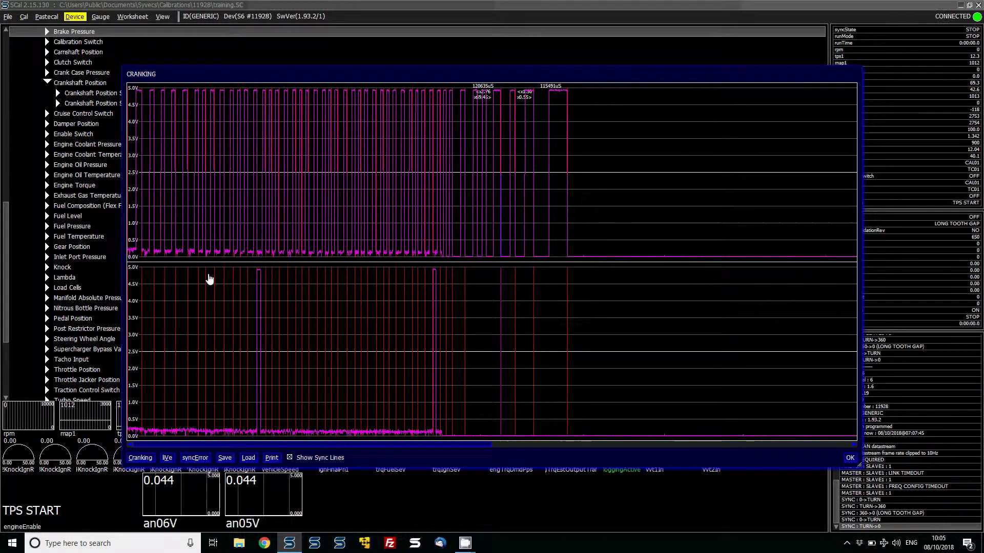
scroll(256, 206, "up", 3)
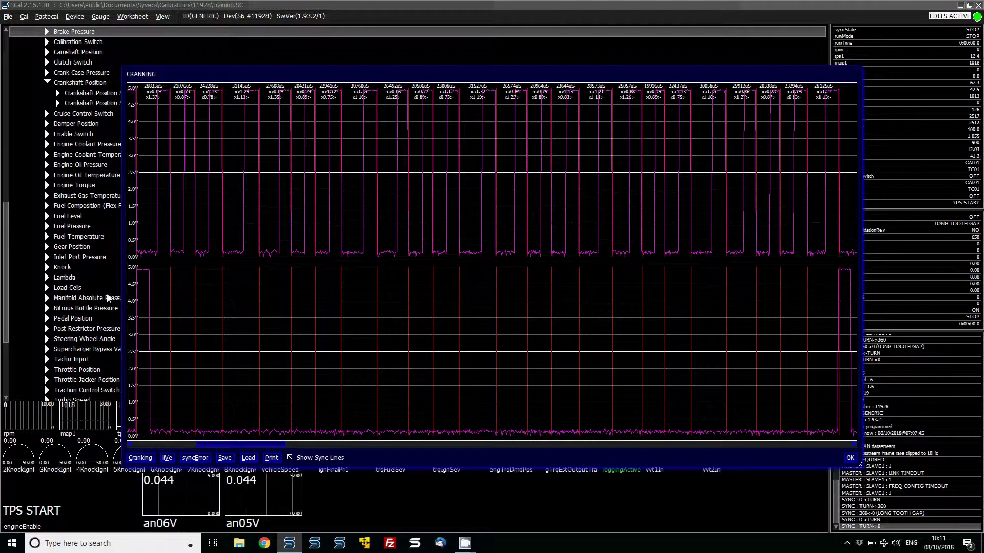
key("Escape")
Expand the Engine Configuration section of the calibration.
key("End")
key("Up")
key("Up")
key("Up")
key("Up")
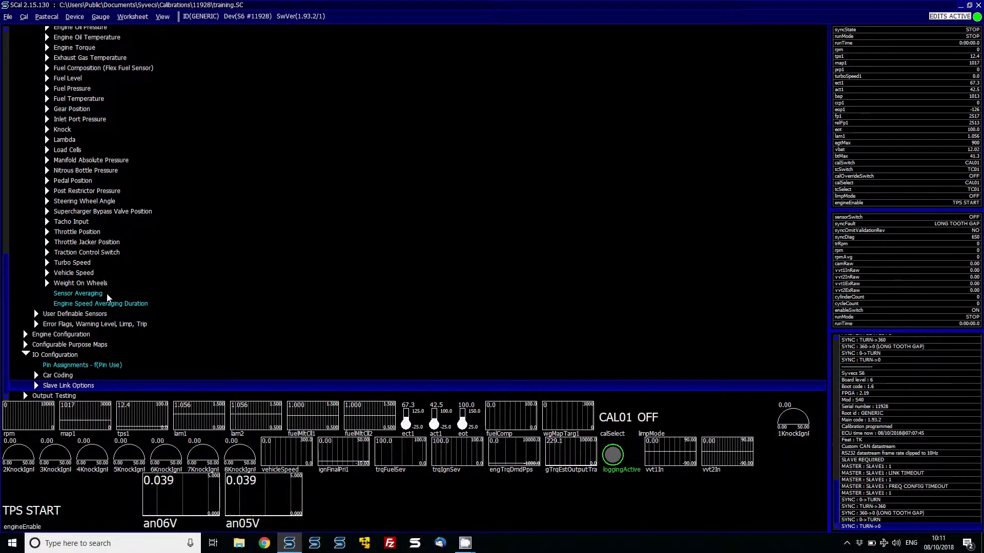
key("Up")
key("Up")
key("Right")
Review Number of Crank Teeth, Number of Crank Tooth Gap Definitions and Crank Reference Tooth Angle in the Generic Crank and Cam Setup.
key("Down")
key("Down")
key("Down")
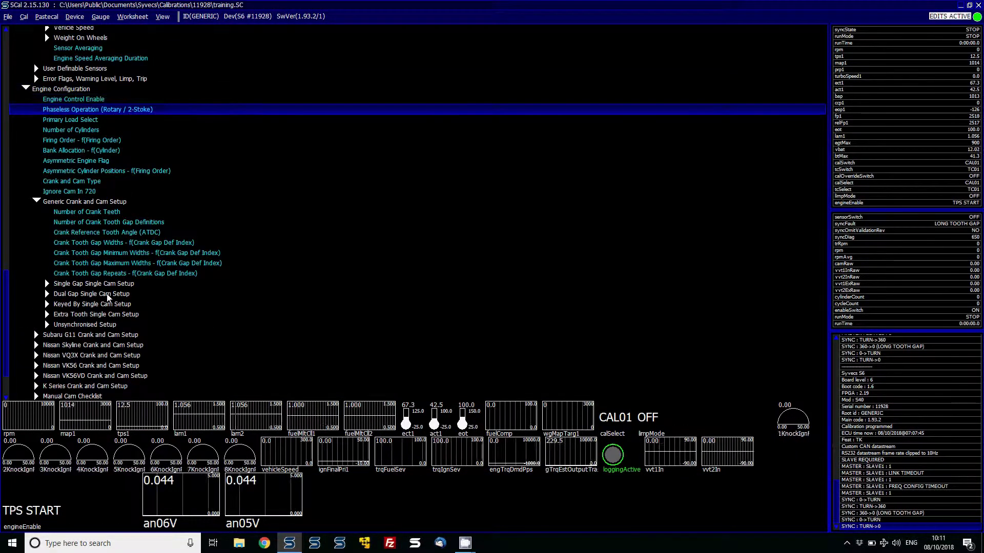
key("Down")
key("Down")
key("Down")
key("Down")
key("Down")
key("Down")
key("Down")
key("Down")
key("Down")
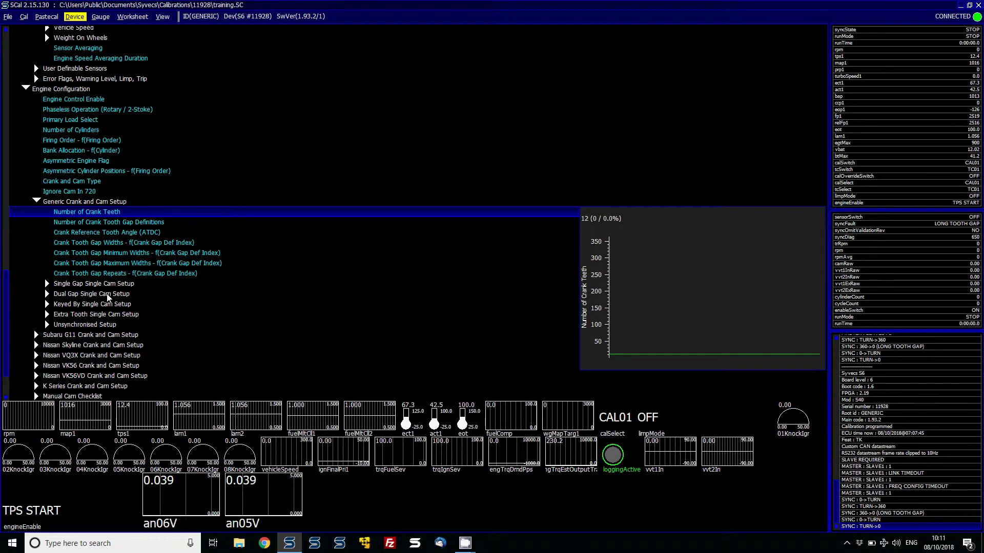
key("Return")
key("Escape")
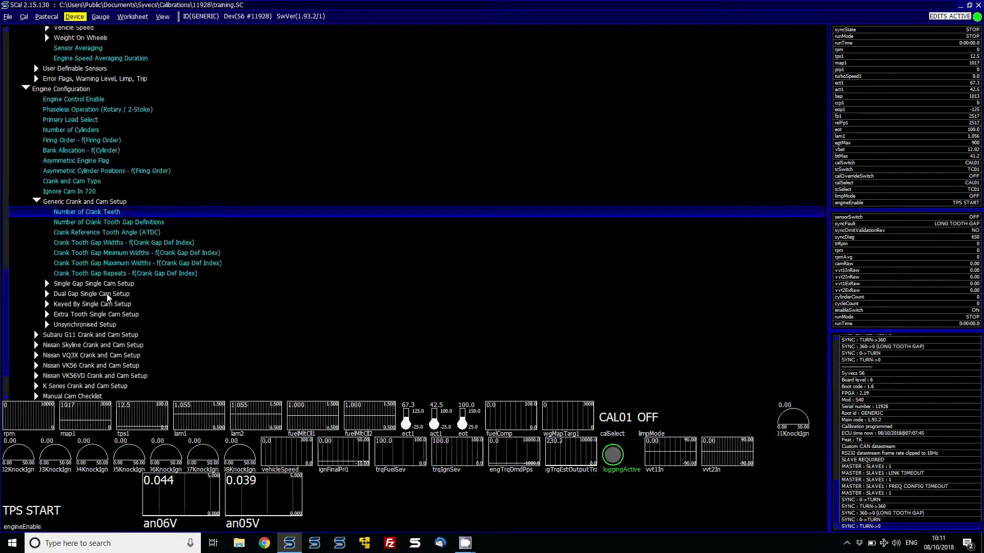
key("Down")
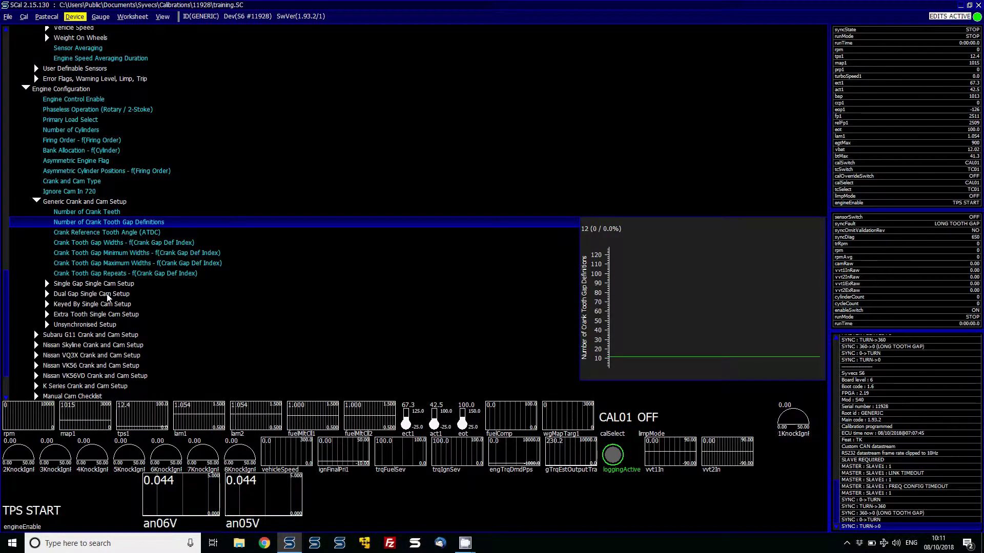
key("Down")
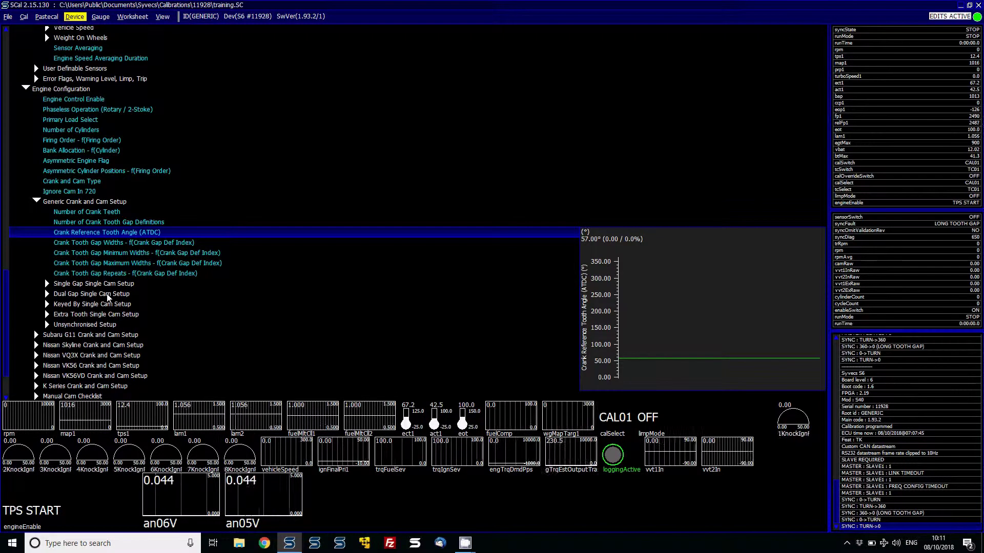
Expand Output Testing to look at the reference ignition timing settings, and collapse it again.
key("Page_Down")
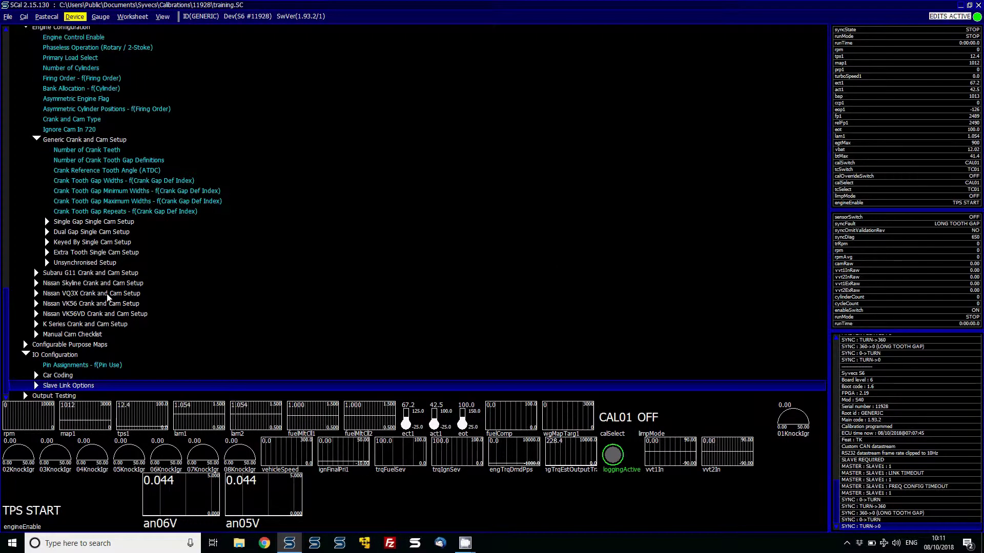
key("Down")
key("Right")
key("Down")
key("Return")
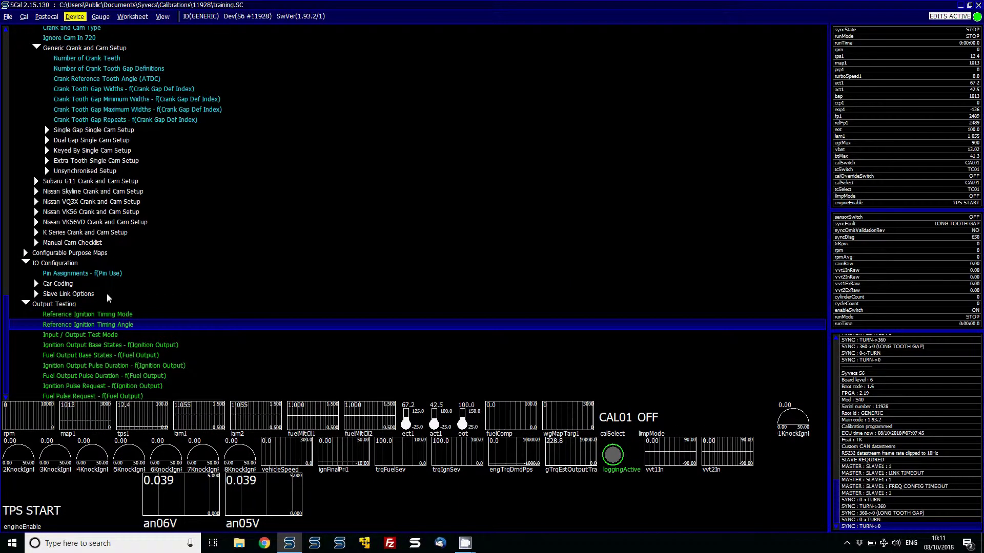
key("Up")
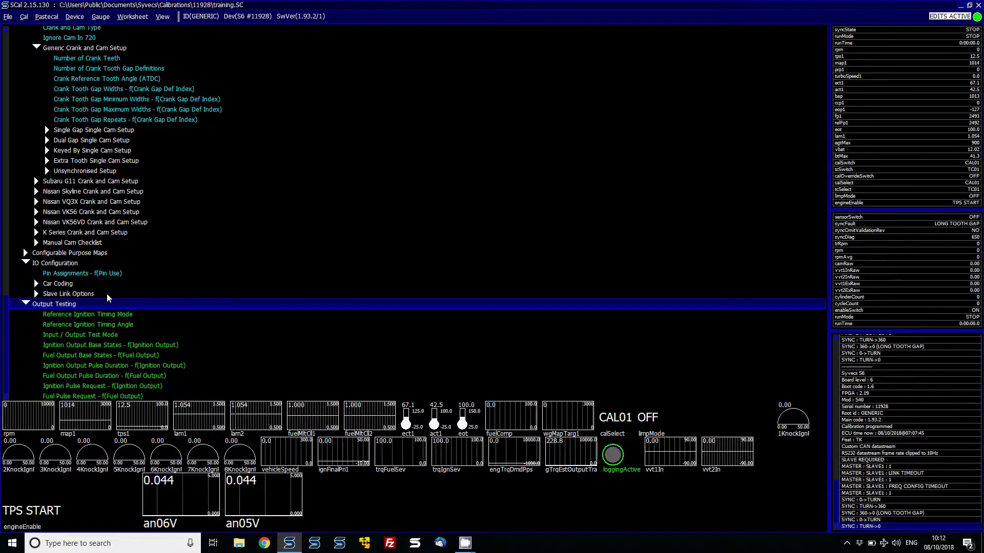
key("Left")
Open the Crank Tooth Gap Widths table in the Generic Crank and Cam Setup.
key("Up")
key("Up")
key("Up")
key("Up")
key("Up")
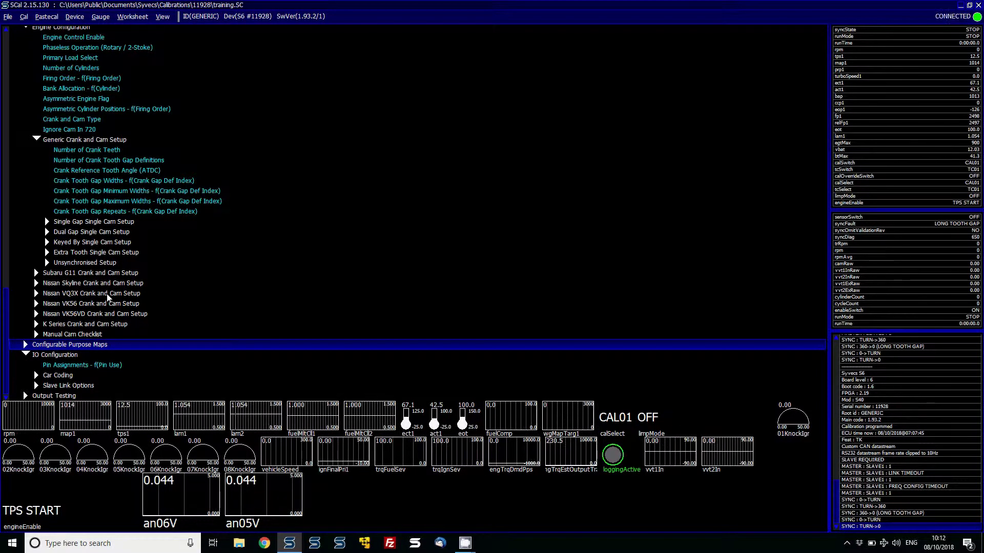
key("Up")
key("Up")
key("Up")
key("Up")
key("Up")
key("Up")
key("Up")
key("Up")
key("Up")
key("Up")
key("Up")
key("Up")
key("Up")
key("Up")
key("Up")
key("Up")
key("Return")
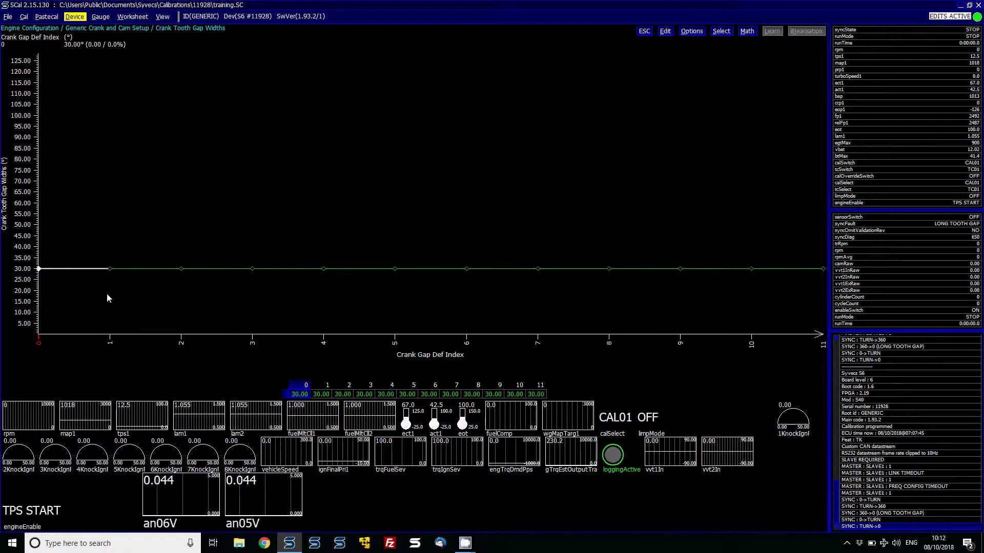
Try a crank tooth gap width of 60° at gap index 1, undo it and close the table.
key("Right")
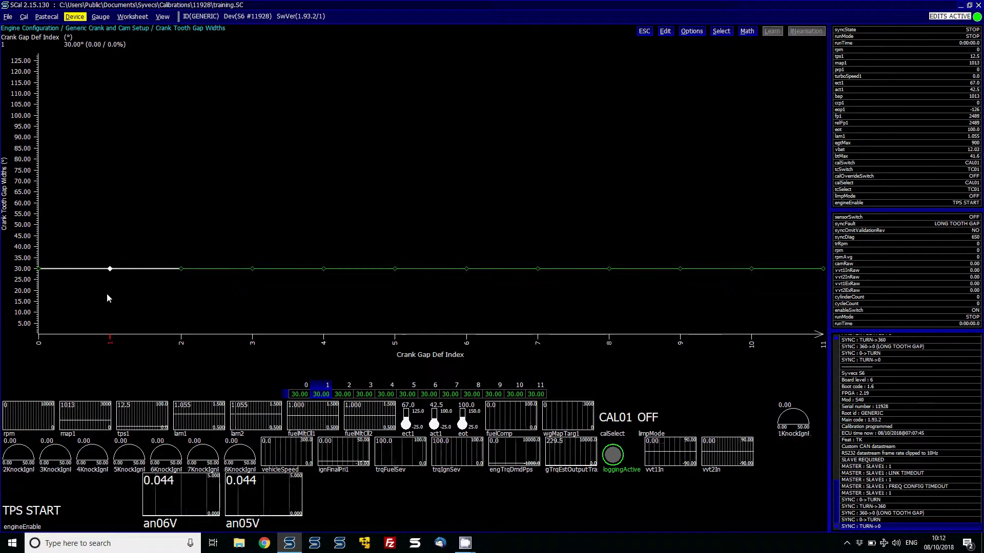
type("60")
key("Return")
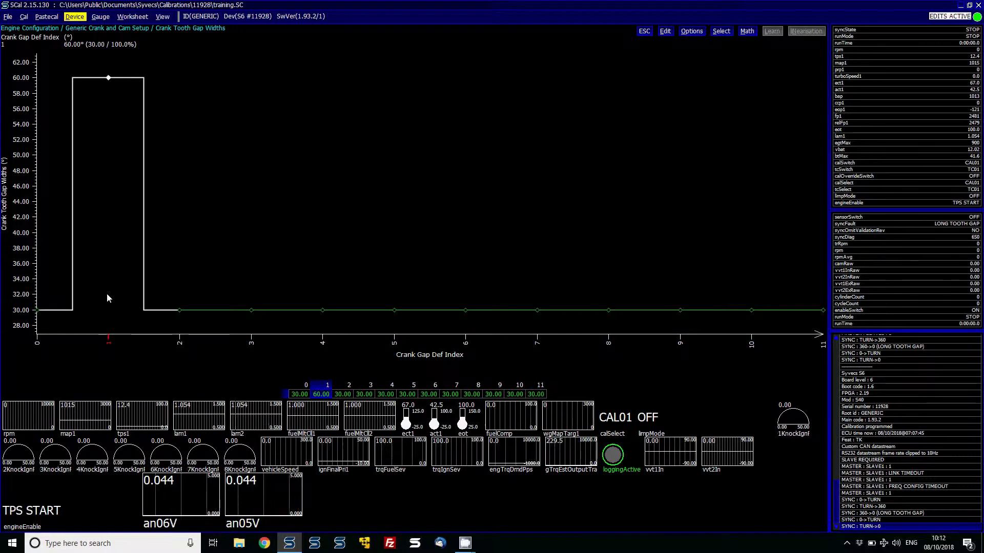
key("ctrl+z")
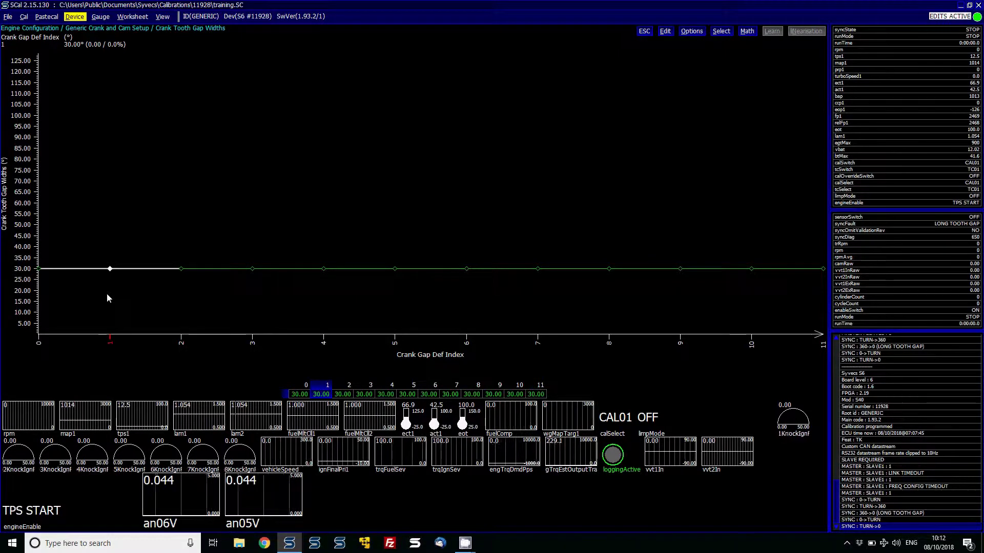
key("Escape")
Compare the Crank Tooth Gap Minimum Widths table with the Crank Tooth Gap Widths table.
key("Return")
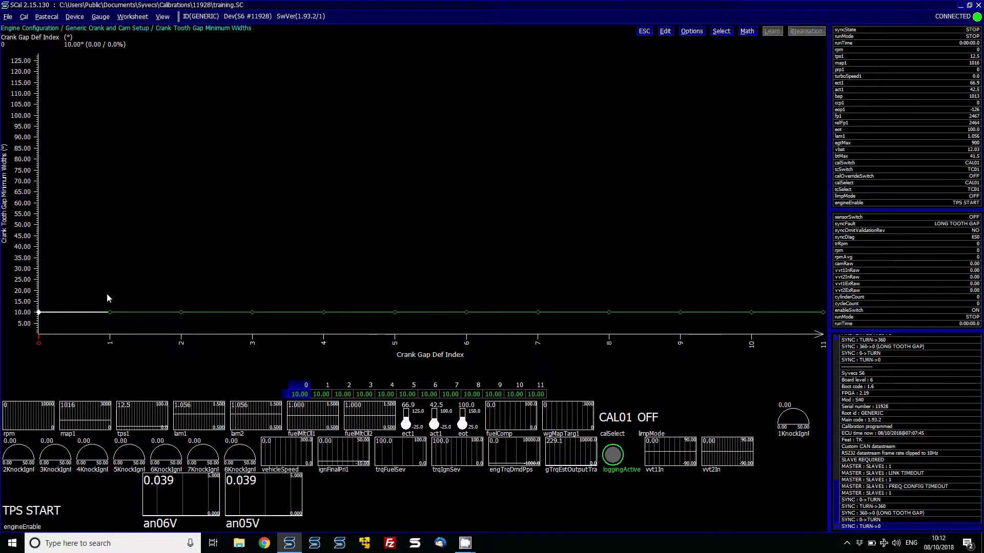
key("Escape")
key("Up")
key("Return")
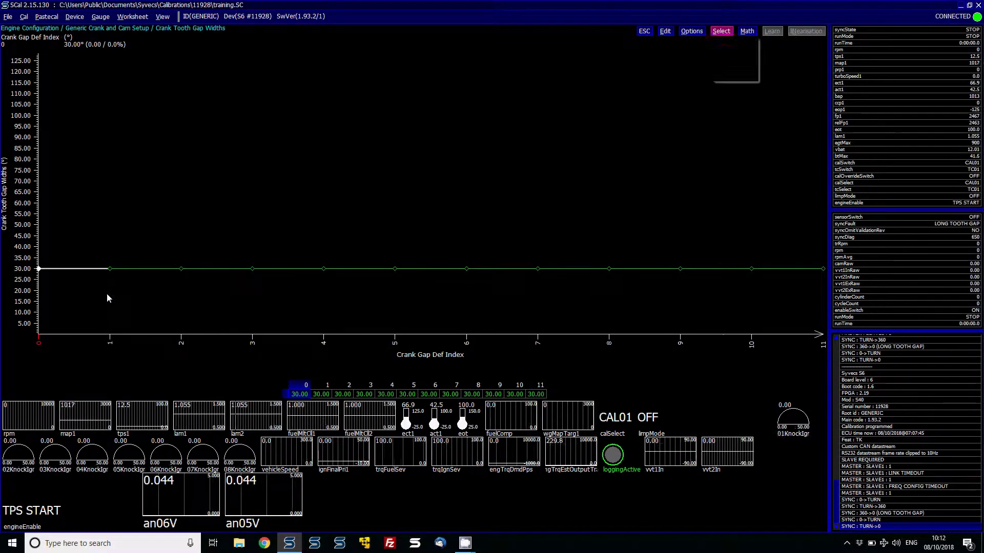
key("Escape")
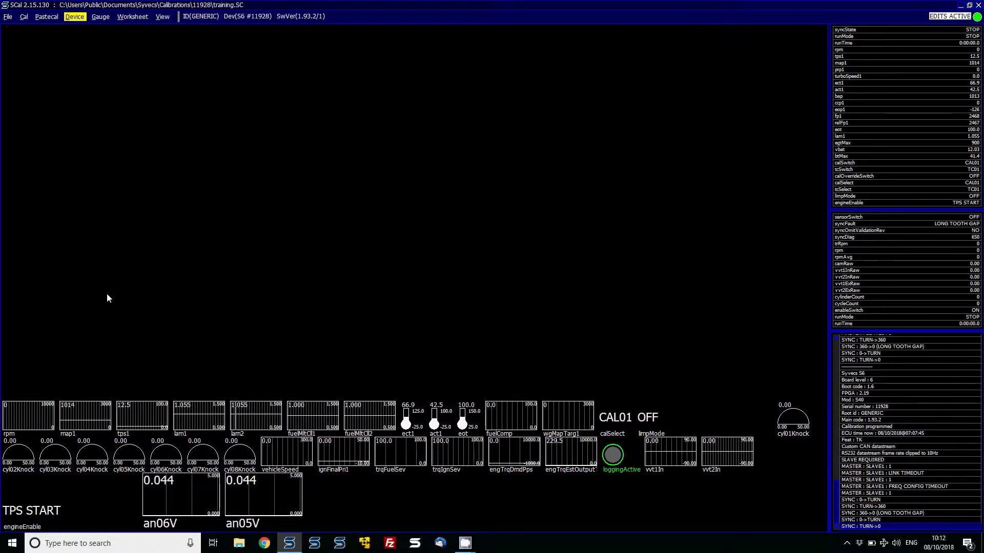
Set all Crank Tooth Gap Minimum Widths to 30° and multiply them by 0.7.
key("Down")
key("Return")
type("sa30")
key("Return")
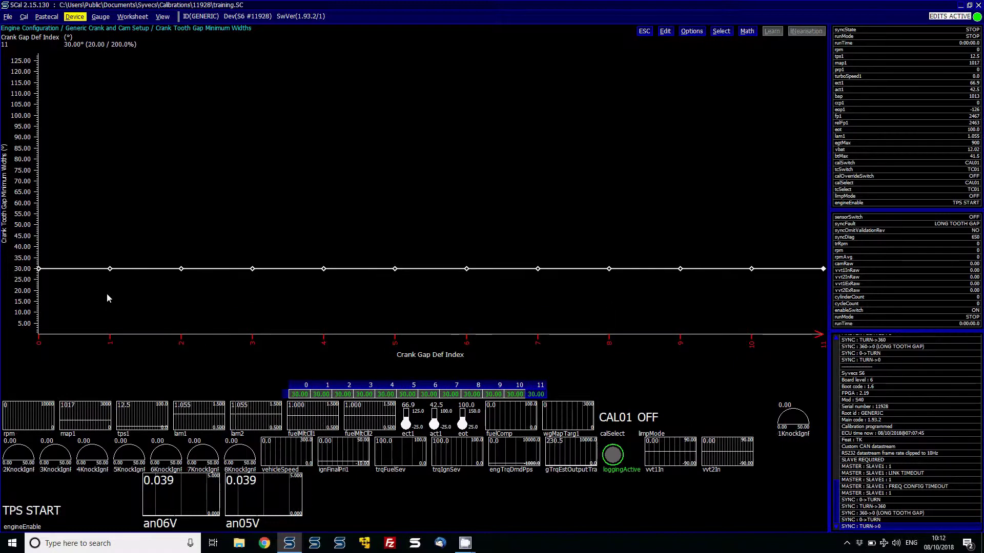
type("mm")
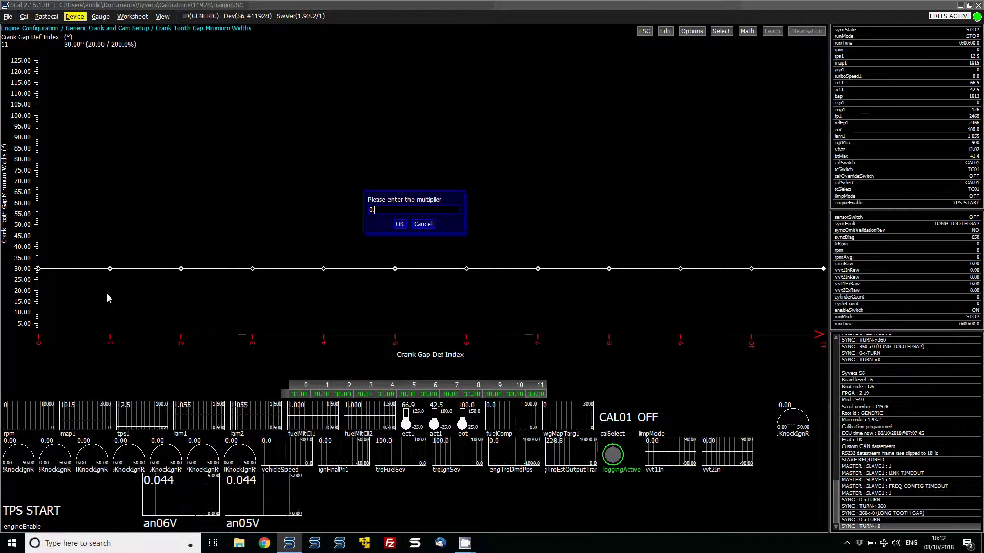
type("0.7")
key("Return")
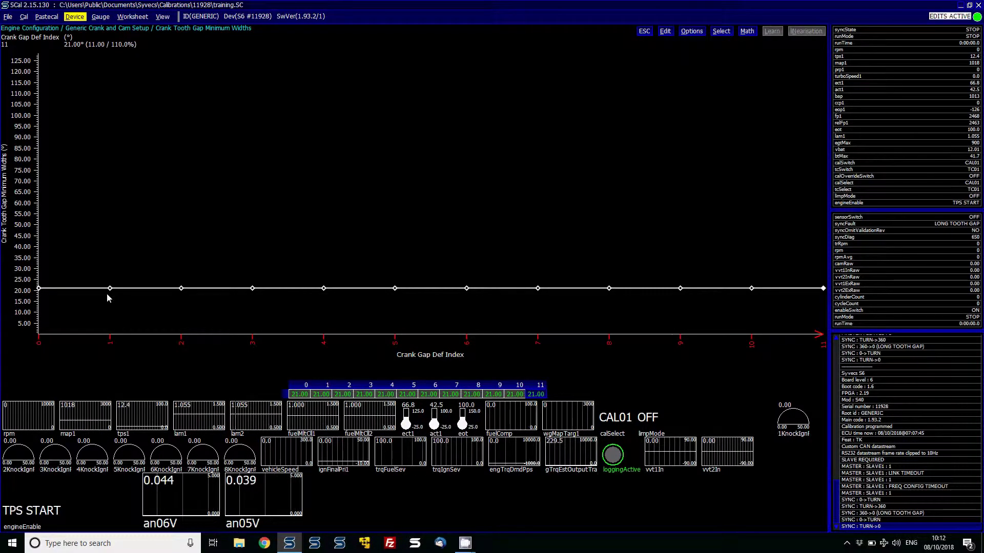
key("Escape")
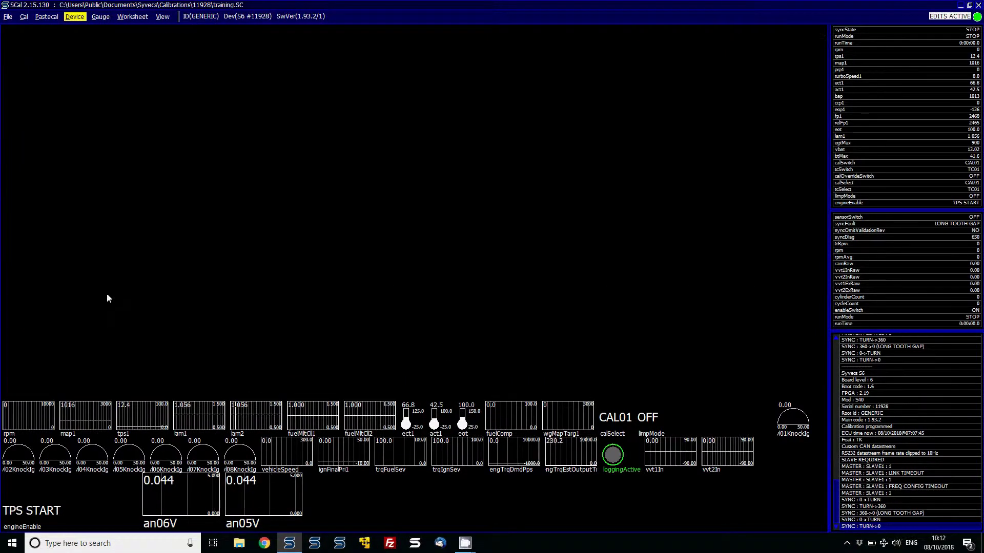
Set all Crank Tooth Gap Maximum Widths to 30°, scale them by a multiplier to 39° and close the table.
key("Down")
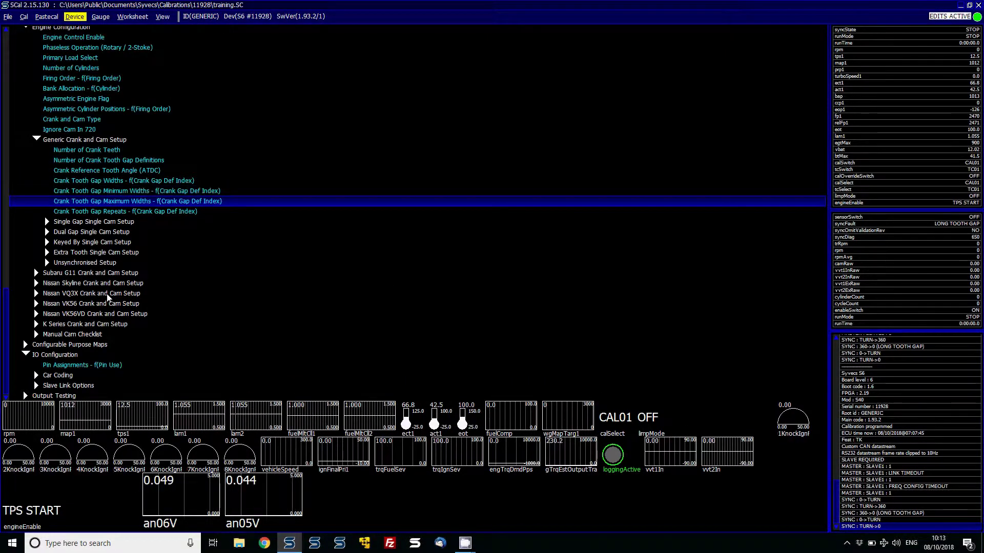
key("Return")
key("shift+End")
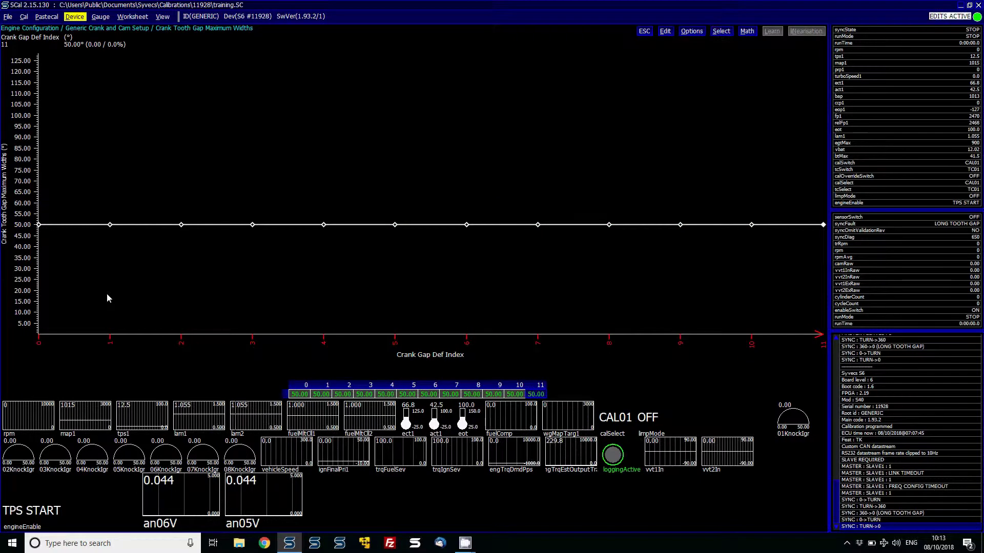
type("30")
key("Return")
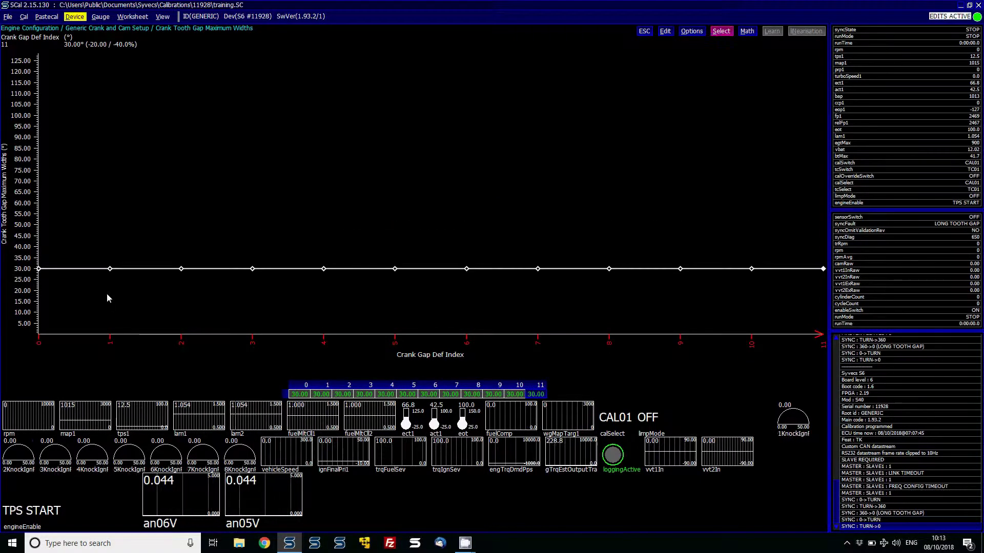
type("9")
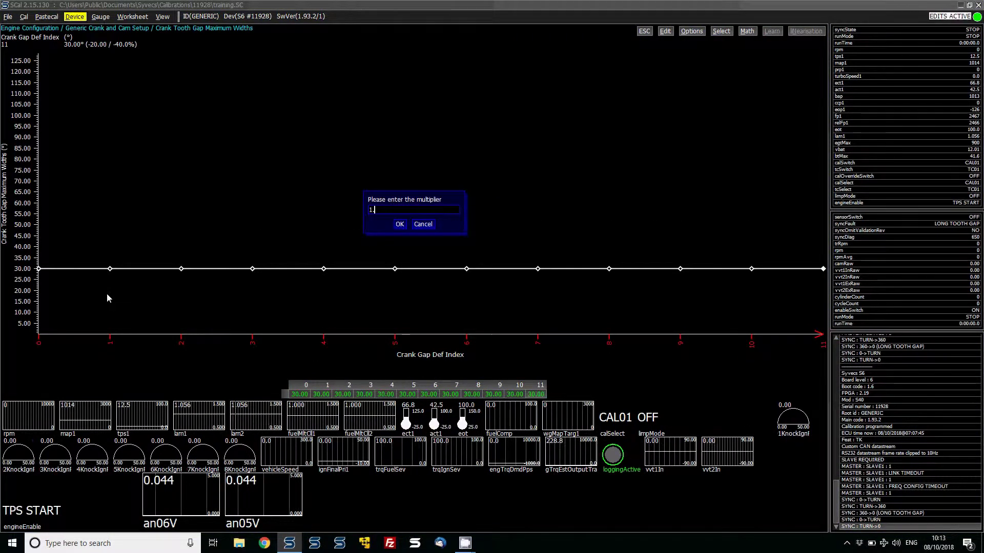
key("Return")
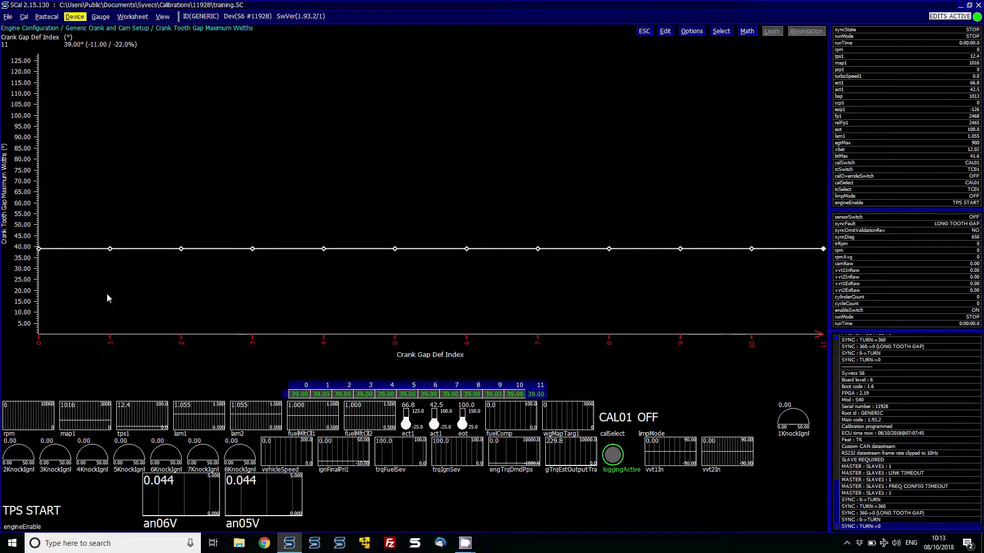
key("Escape")
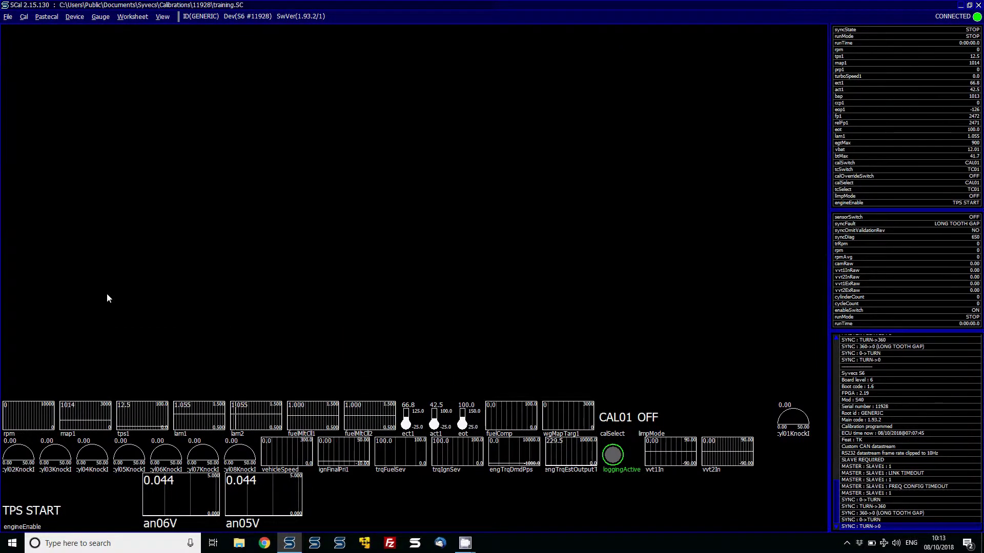
Review the Crank Tooth Gap Repeats and Crank Tooth Gap Minimum Widths previews and the single cam setup groups below them.
key("Down")
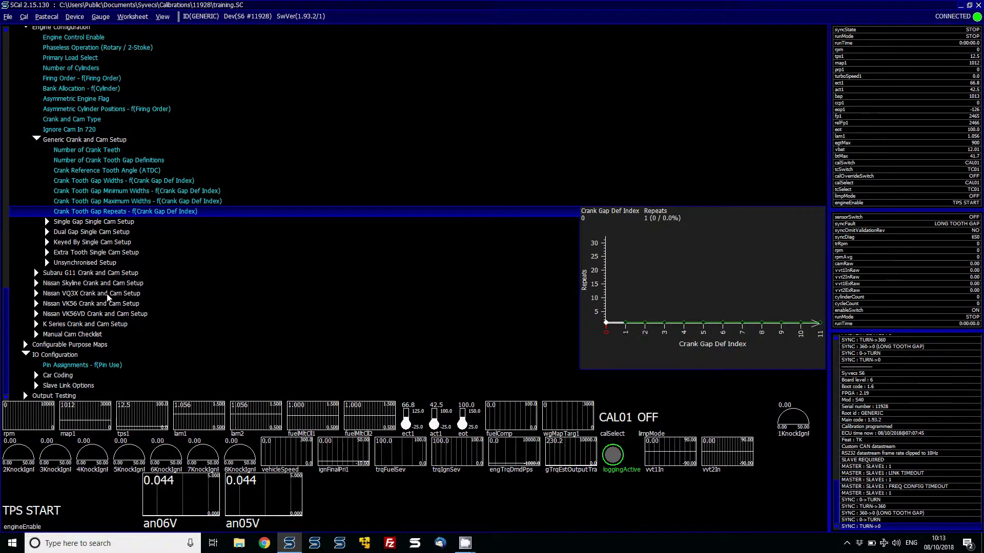
key("Down")
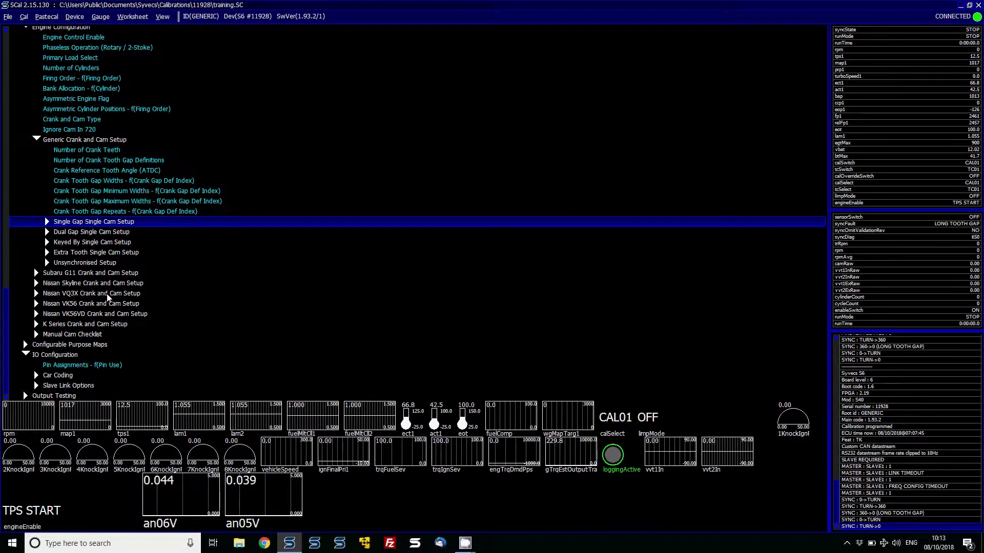
key("Up")
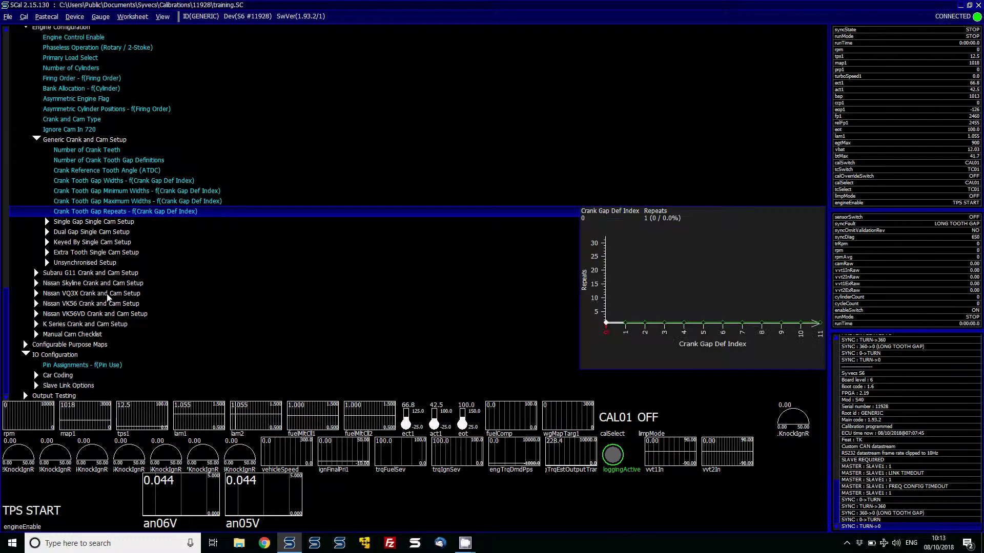
key("Up")
key("Up")
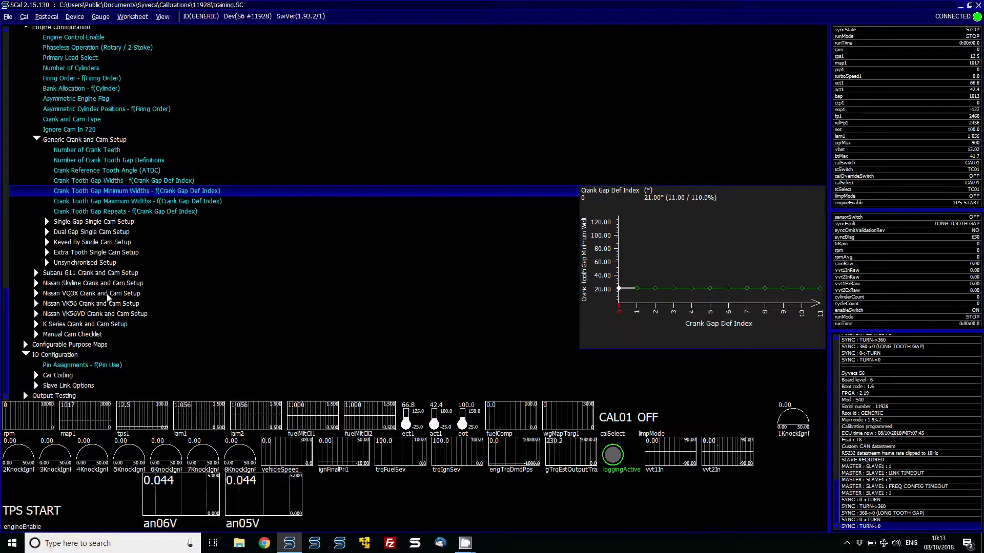
key("Down")
key("Down")
key("Down")
key("Down")
key("Down")
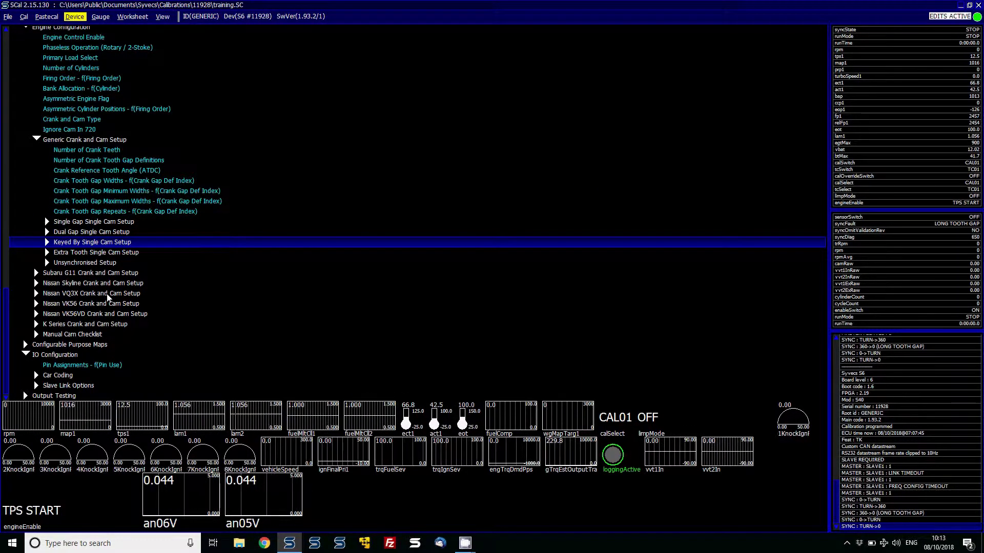
Set the Crank and Cam Type to GENERIC - KEYED BY SINGLE CAM.
key("Up")
key("Up")
key("Up")
key("Up")
key("Up")
key("Up")
key("Up")
key("Up")
key("Up")
key("Up")
key("Up")
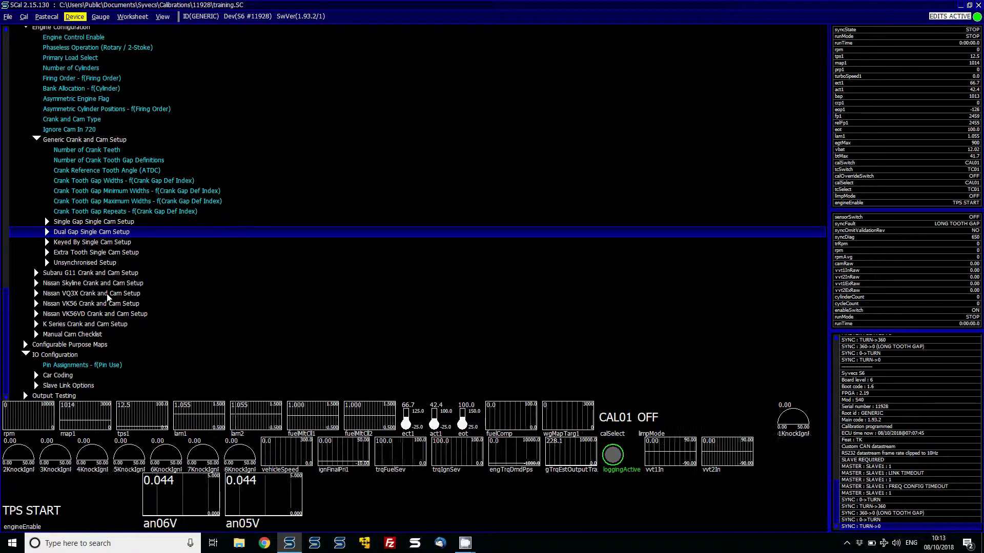
key("Up")
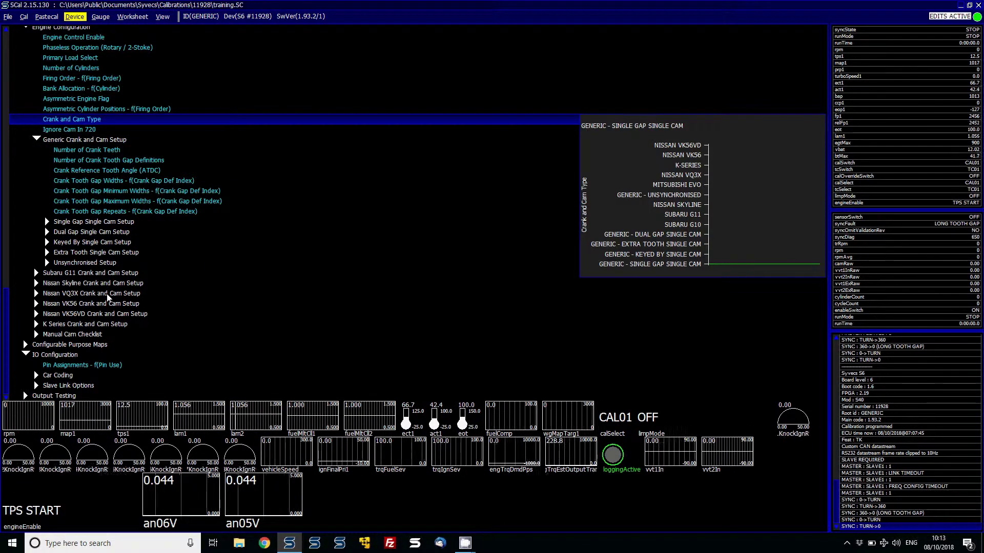
key("Return")
key("Return")
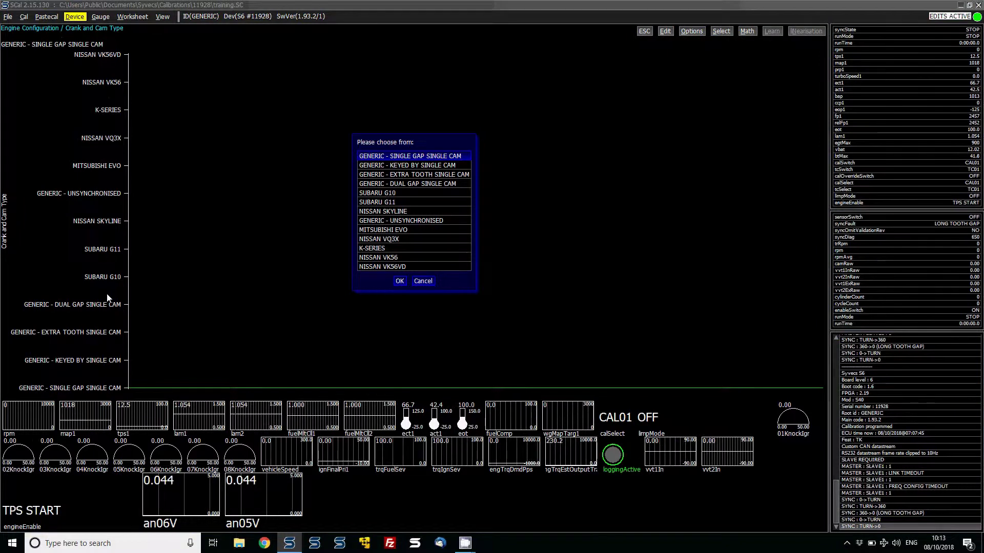
key("Down")
key("Return")
key("Escape")
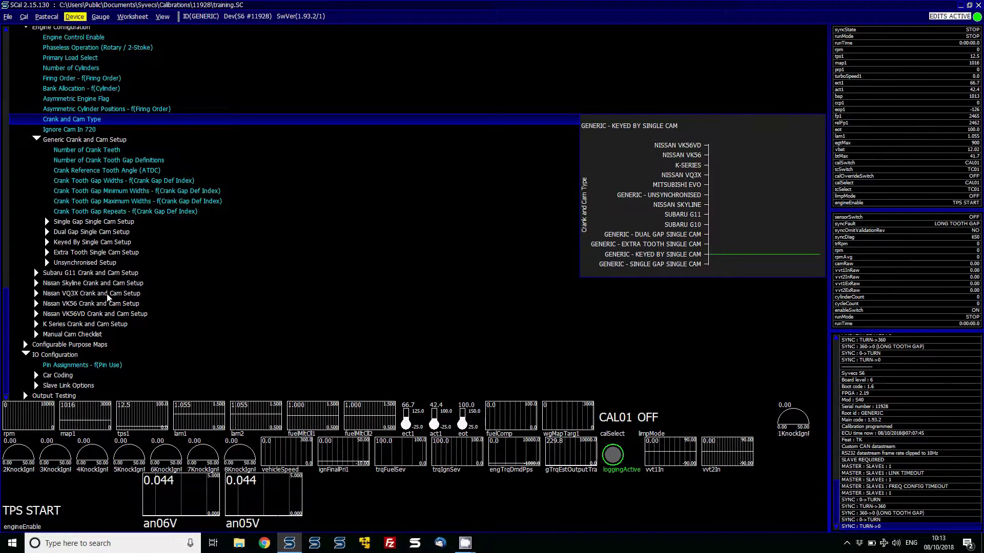
Examine the cam validation cycle, Tooth 1 Phase and maximum gap width checking options in the Keyed By Single Cam Setup.
key("Down")
key("Down")
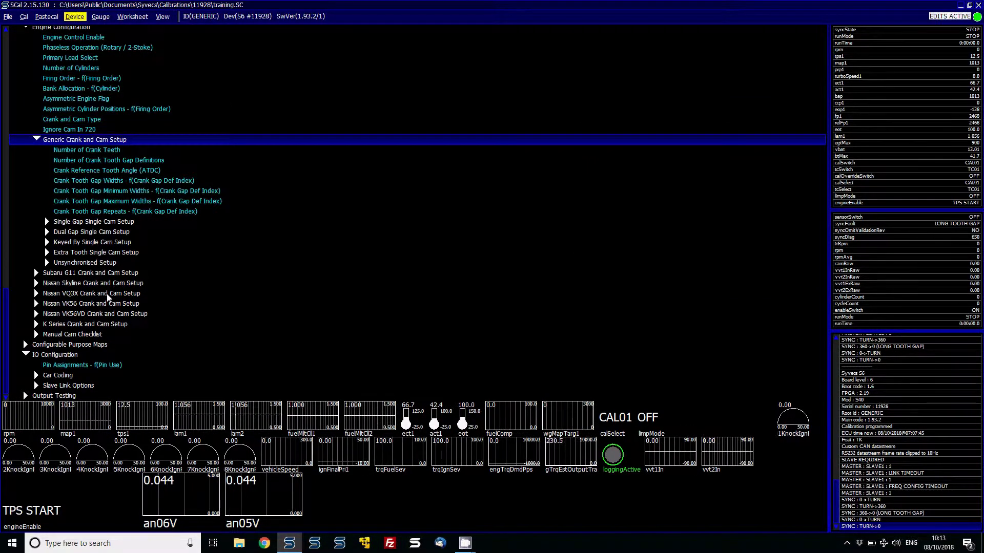
key("Down")
key("Down")
key("Down")
key("Down")
key("Down")
key("Down")
key("Down")
key("Down")
key("Down")
key("Down")
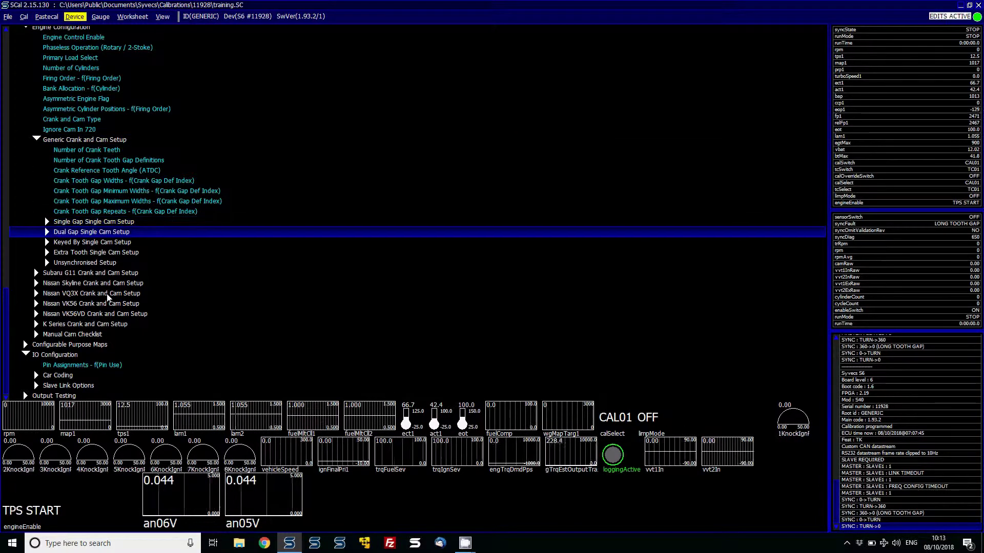
key("Right")
key("Down")
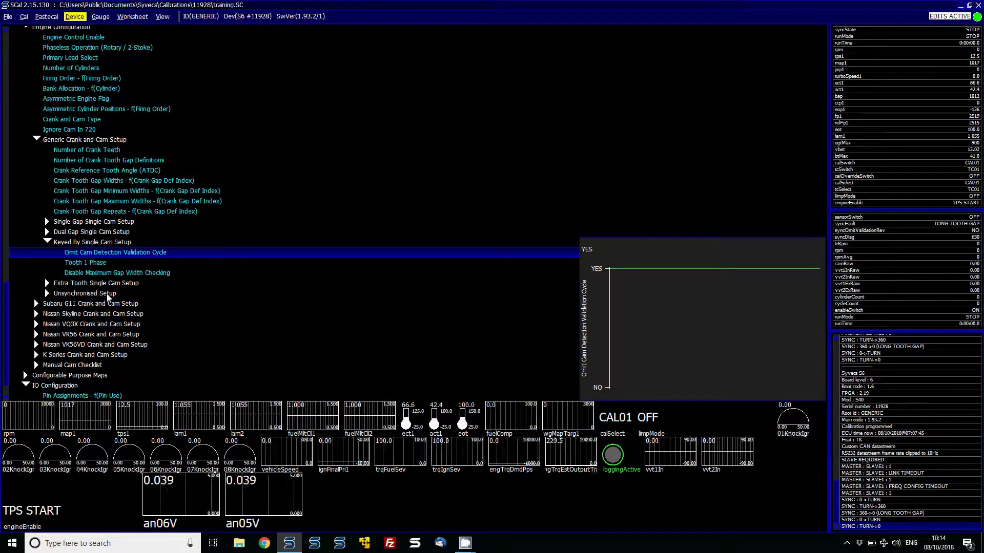
key("Down")
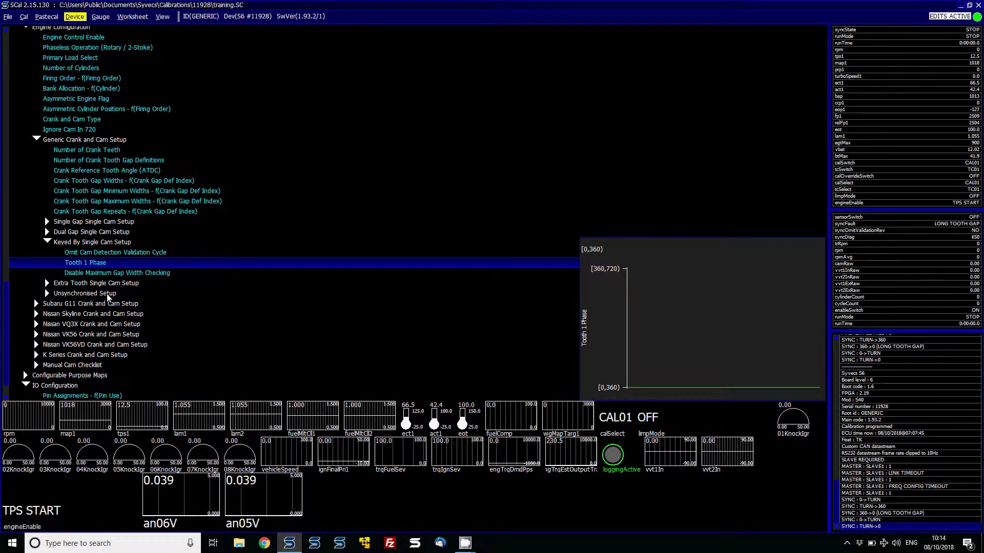
key("Down")
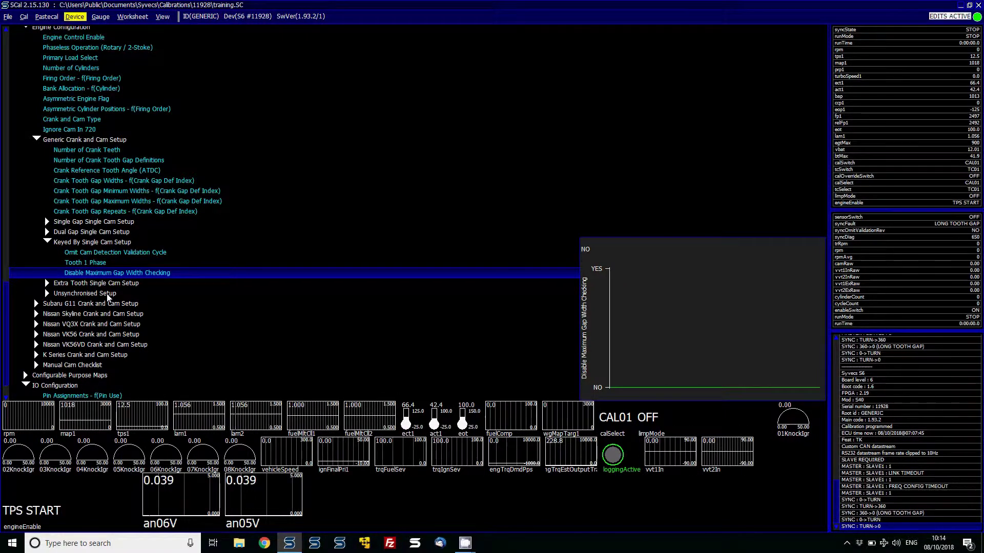
key("Up")
key("Up")
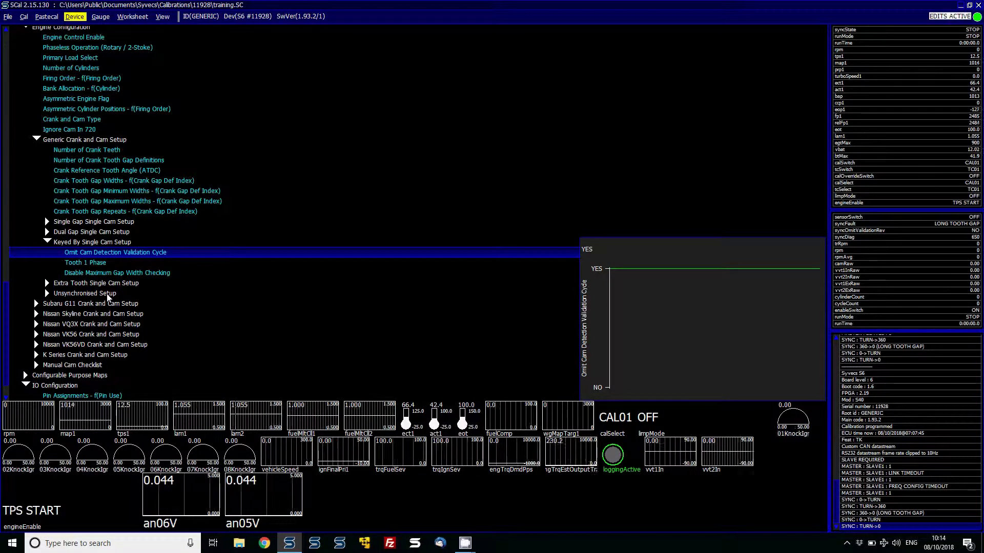
key("Left")
Check the selected option in the Crank and Cam Type setting and close it.
key("Up")
key("Up")
key("Up")
key("Up")
key("Up")
key("Up")
key("Up")
key("Up")
key("Up")
key("Up")
key("Up")
key("Up")
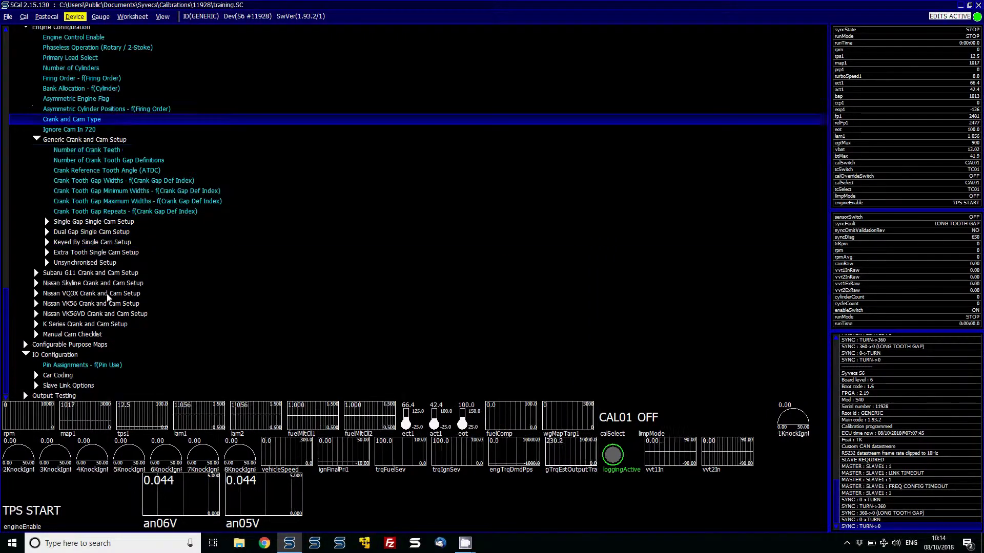
key("Return")
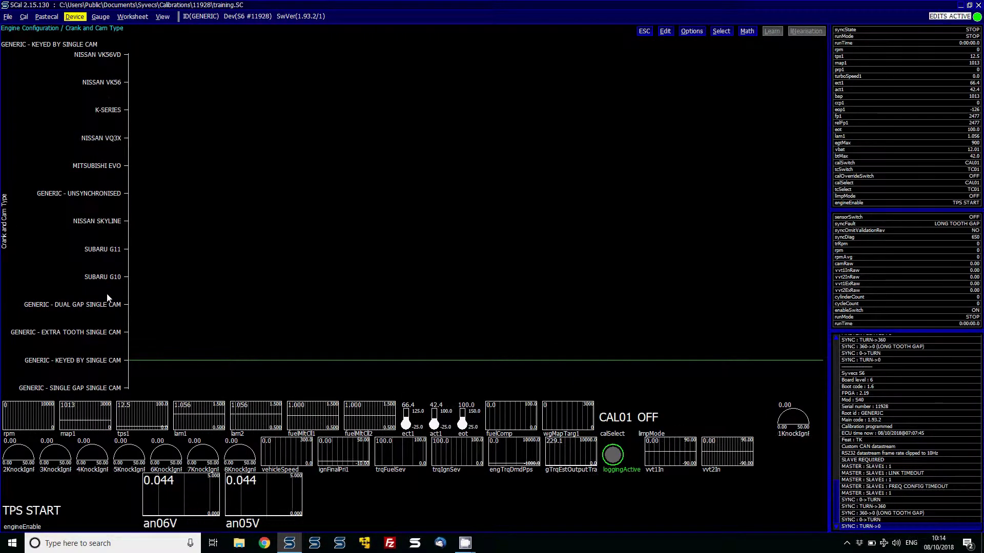
key("Escape")
Program the edited calibration into the ECU's flash memory and dismiss the confirmation.
key("shift+F3")
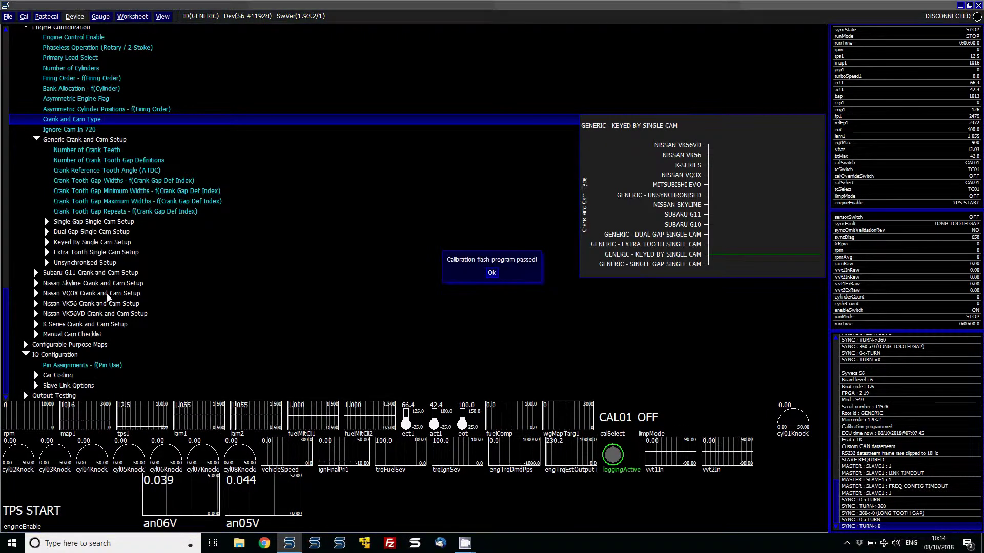
key("Return")
key("Up")
key("Up")
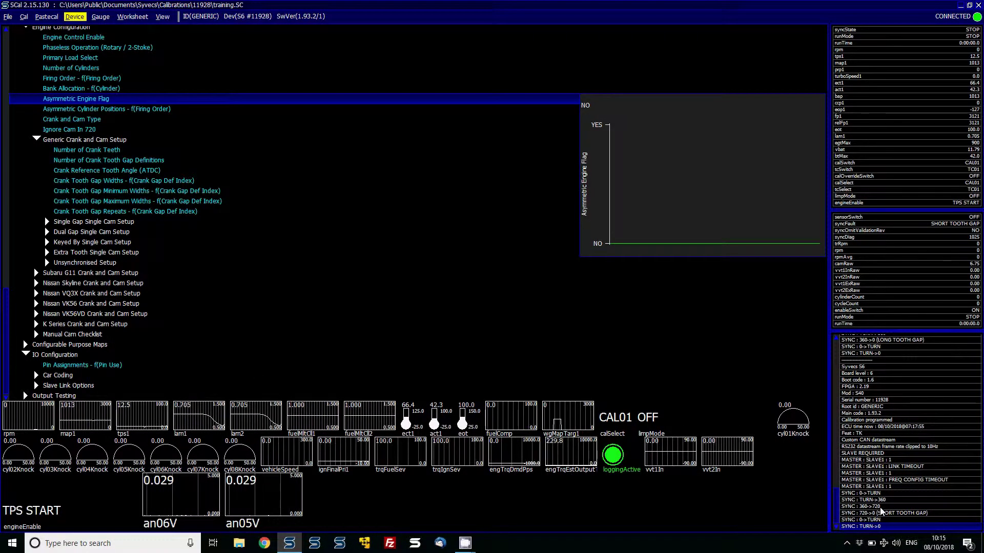
Expand the Starting group in the calibration tree.
left_click(447, 357)
key("Page_Up")
key("Page_Up")
key("Page_Up")
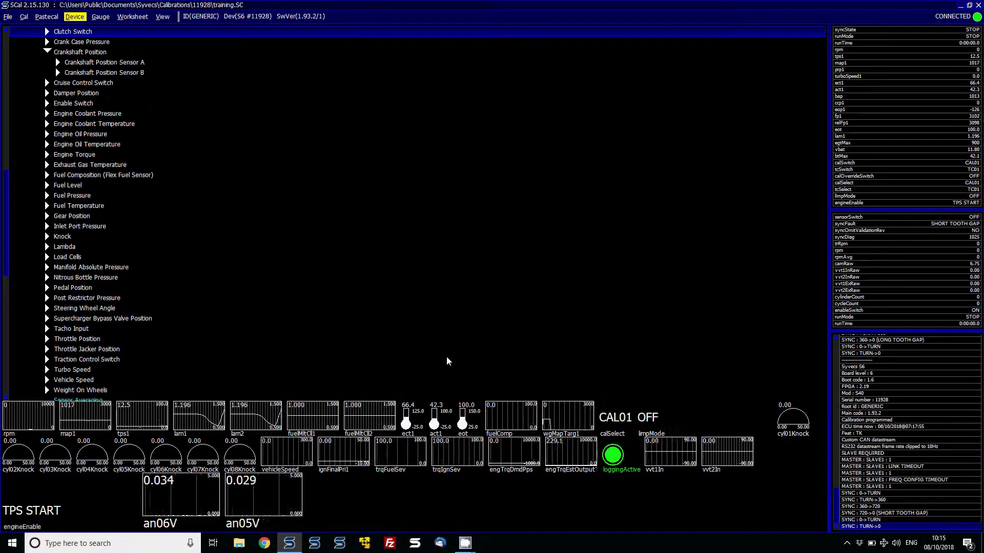
key("Down")
key("Down")
key("Down")
key("Down")
key("Down")
key("Right")
key("Down")
key("Down")
key("Down")
key("Down")
key("Down")
key("Down")
key("Down")
key("Down")
key("Down")
key("Down")
key("Down")
key("Down")
key("Down")
key("Down")
key("Down")
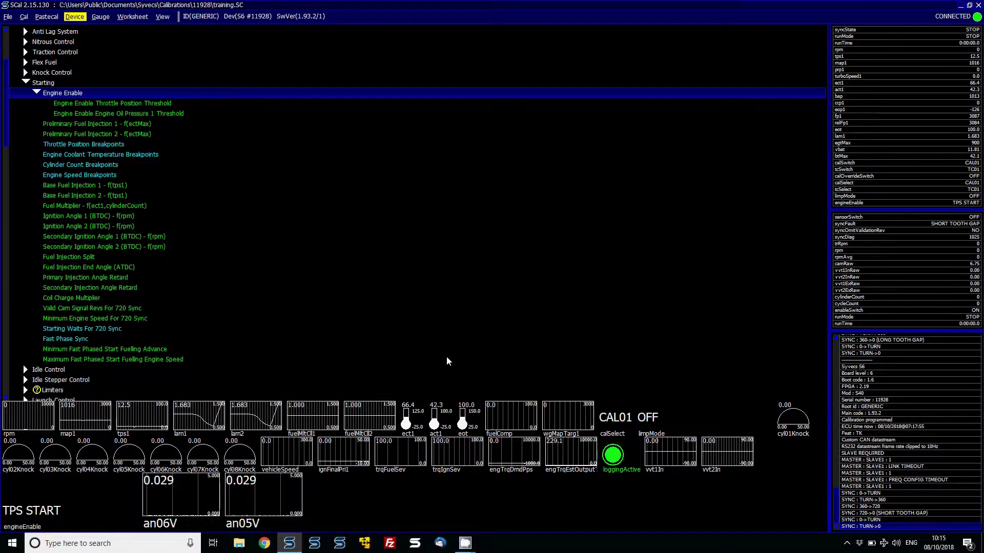
Examine the Valid Cam Signal Revs, Minimum Engine Speed and Starting Waits settings for 720 sync in the Starting group.
key("Down")
key("Down")
key("Down")
key("Down")
key("Down")
key("Down")
key("Down")
key("Down")
key("Up")
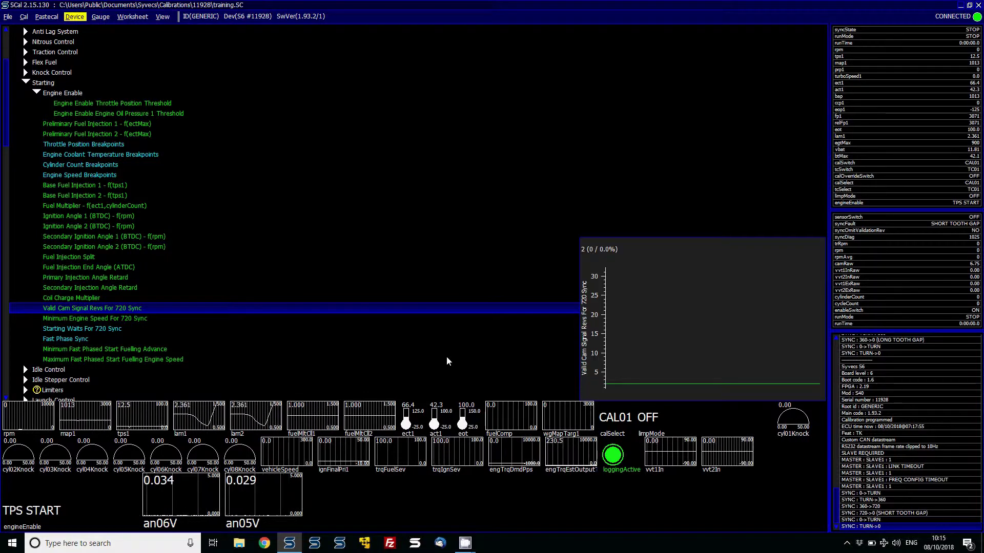
key("Down")
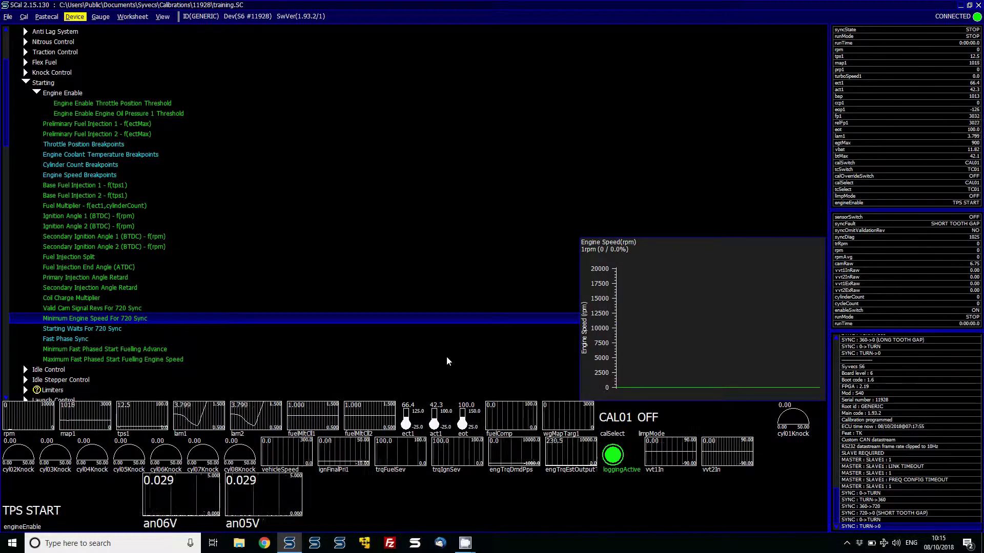
key("Down")
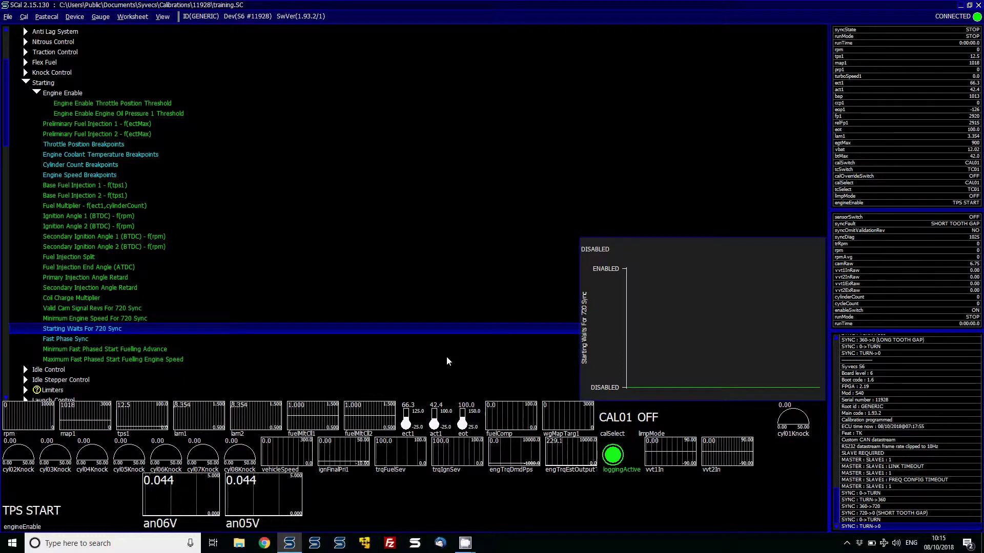
Collapse the Starting group in the calibration tree.
key("Page_Up")
key("Down")
key("Down")
key("Down")
key("Down")
key("Down")
key("Down")
key("Down")
key("Down")
key("Down")
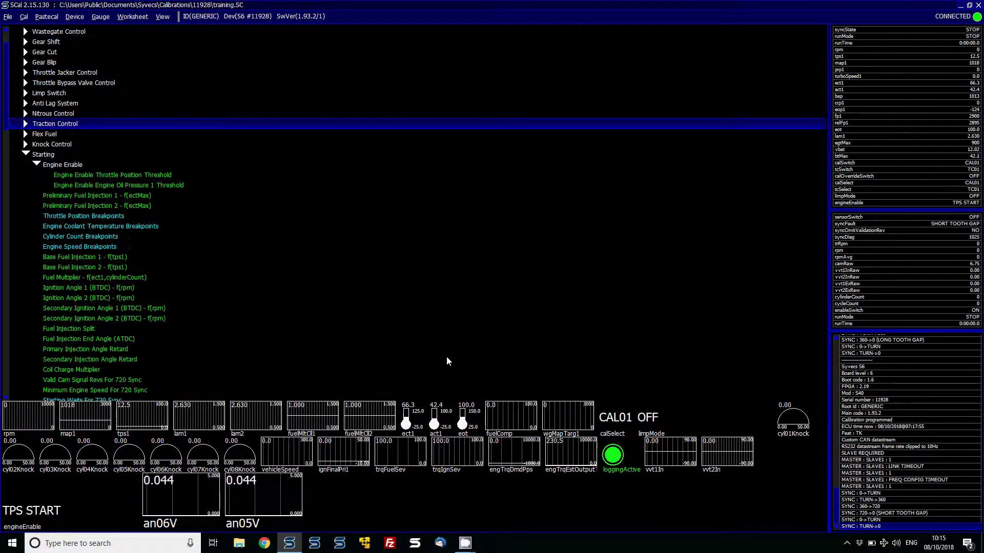
key("Down")
key("Down")
key("Down")
key("Down")
key("Left")
Expand the Output Testing group in the calibration tree.
key("Page_Down")
key("Page_Down")
key("Page_Down")
key("Up")
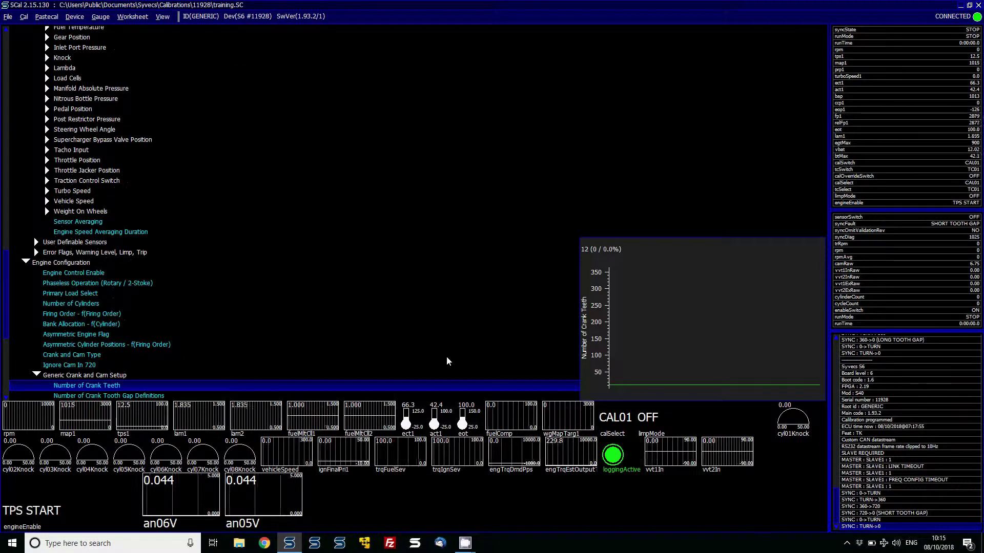
key("Page_Down")
key("Up")
key("Up")
key("Down")
key("Down")
key("Right")
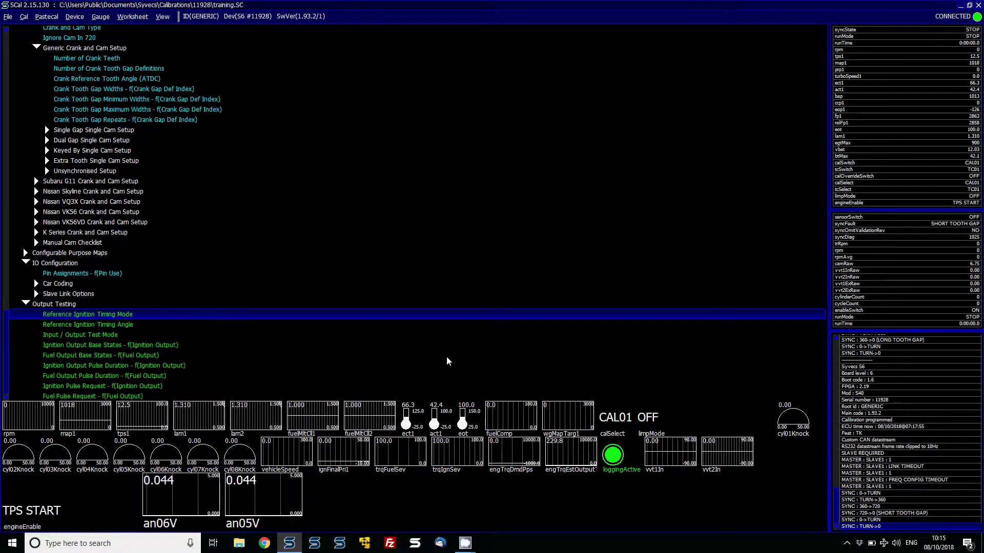
Check the Reference Ignition Timing Angle under Output Testing and set the Reference Ignition Timing Mode to ENABLED.
key("Down")
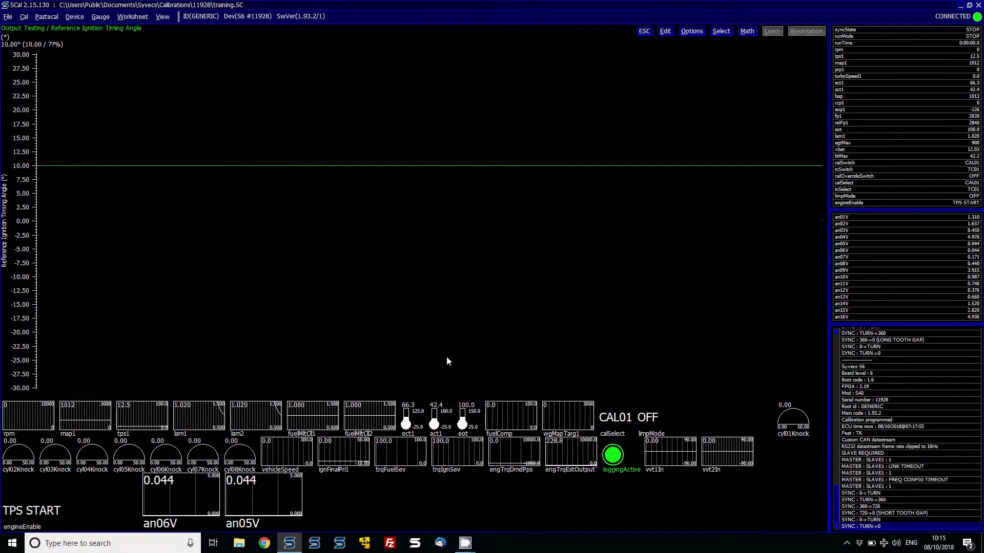
key("Escape")
key("Up")
key("Return")
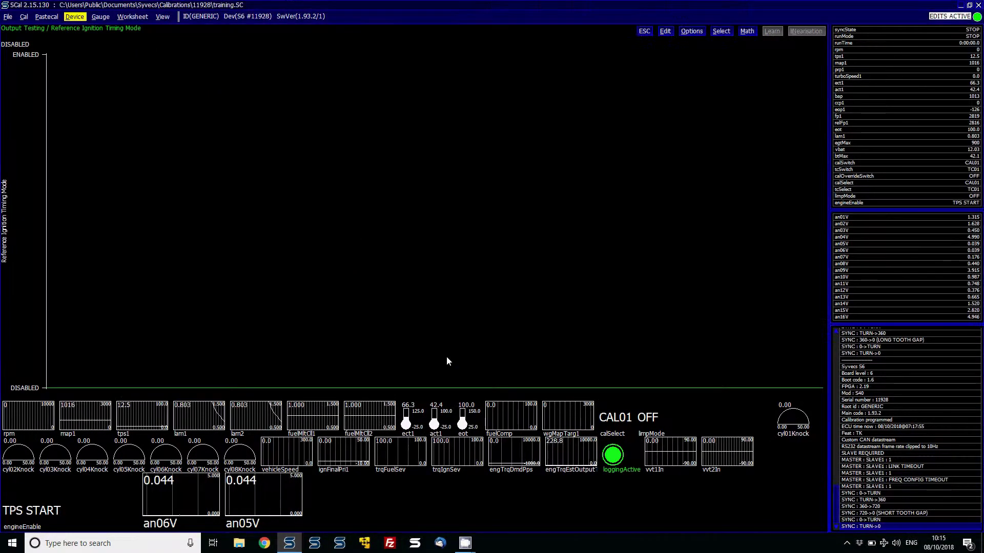
key("Return")
key("Down")
key("Return")
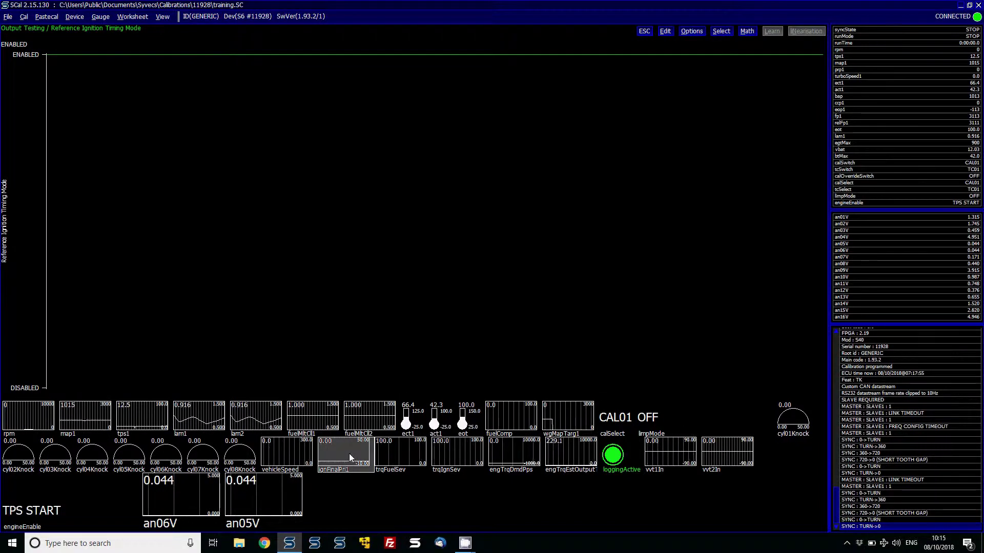
Set the Reference Ignition Timing Mode back to DISABLED and return to the calibration tree.
key("Escape")
key("Down")
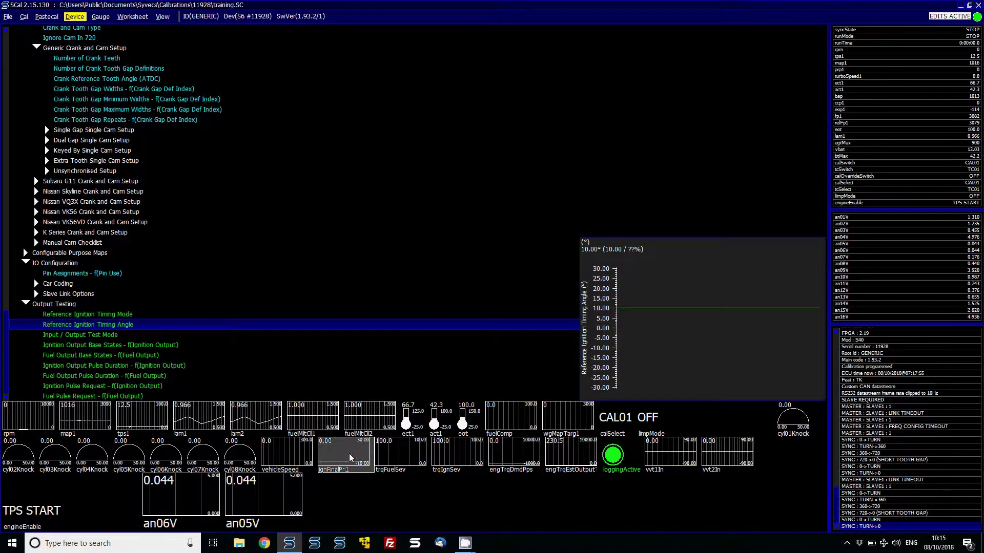
key("Up")
key("Return")
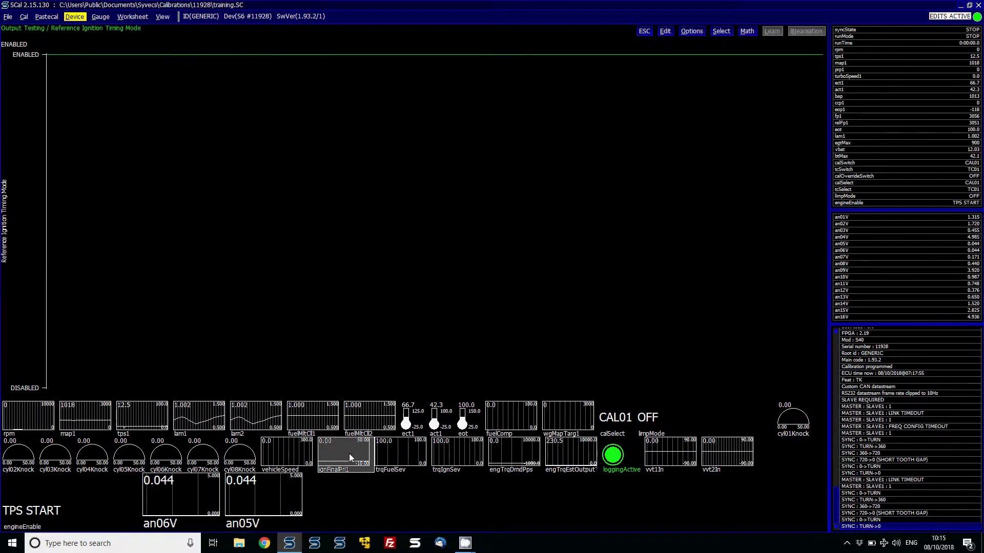
key("Return")
key("Up")
key("Return")
key("Escape")
key("Escape")
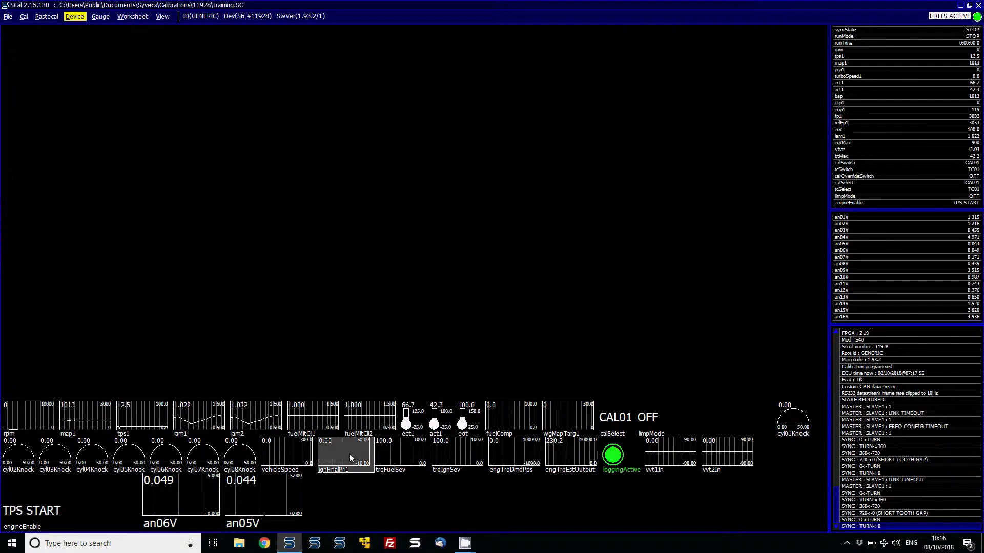
Look through the settings of the Starting group in the calibration tree.
key("Page_Up")
key("Page_Up")
key("Page_Up")
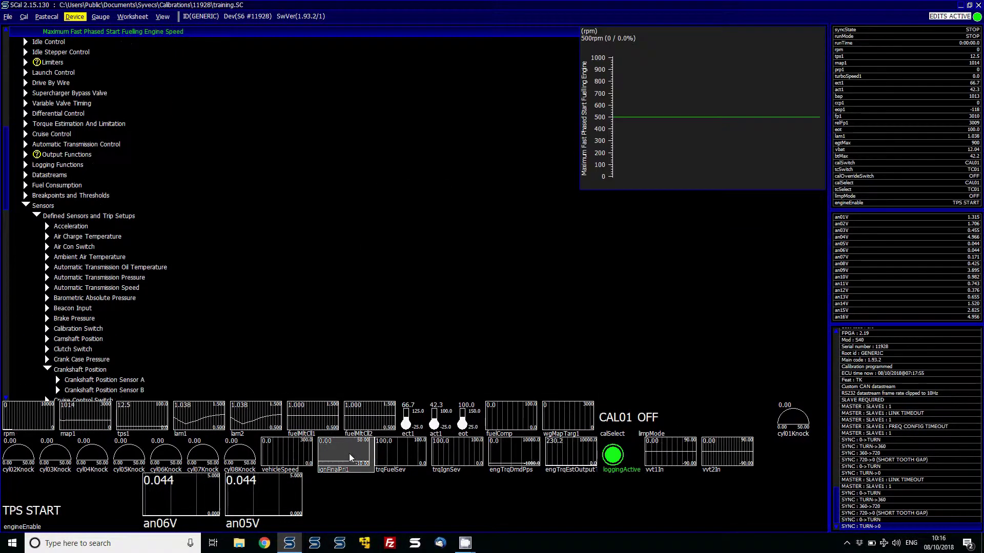
key("Page_Up")
key("Down")
key("Down")
key("Down")
key("Down")
key("Down")
key("Down")
key("Down")
key("Down")
key("Down")
key("Down")
key("Down")
key("Down")
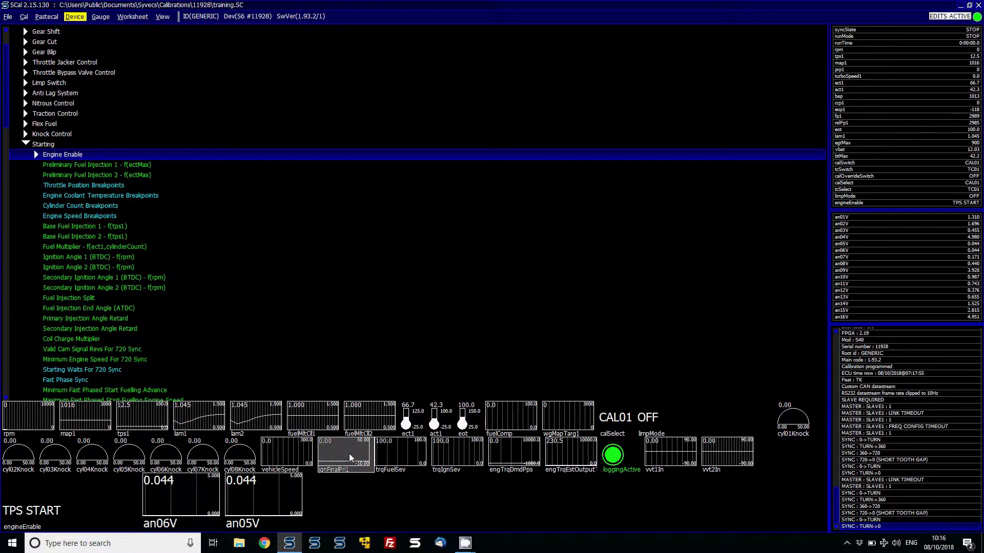
key("Down")
Collapse the Sensors group in the calibration tree.
key("Page_Up")
key("Up")
key("Up")
key("Up")
key("Up")
key("Up")
key("Up")
key("Up")
key("Up")
key("Up")
key("Up")
key("Up")
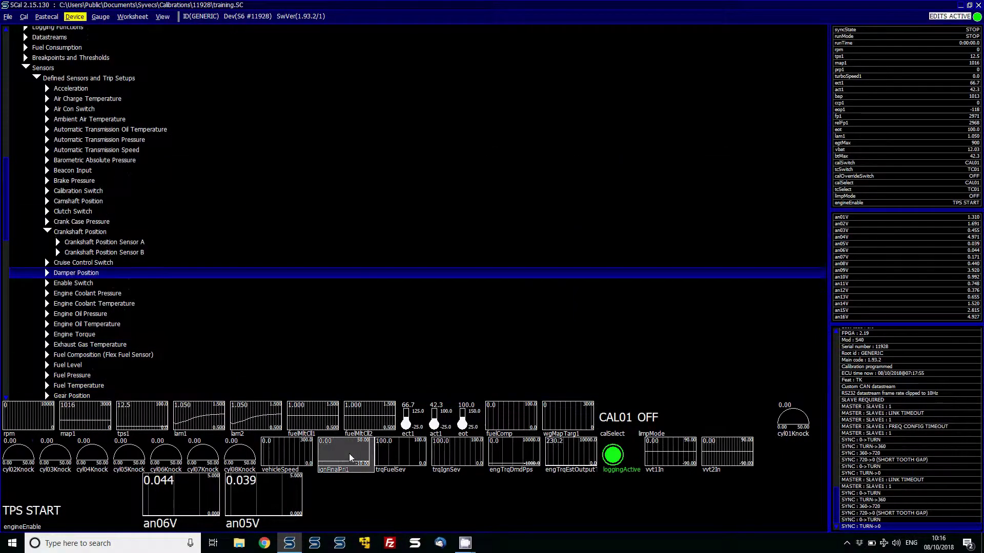
key("Up")
key("Up")
key("Up")
key("Up")
key("Up")
key("Up")
key("Up")
key("Up")
key("Up")
key("Up")
key("Up")
key("Up")
key("Up")
key("Up")
key("Up")
key("Up")
key("Up")
key("Up")
key("Up")
key("Up")
key("Left")
Check the Crank Reference Tooth Angle (ATDC) in the Generic Crank and Cam Setup.
key("Down")
key("Page_Down")
key("Up")
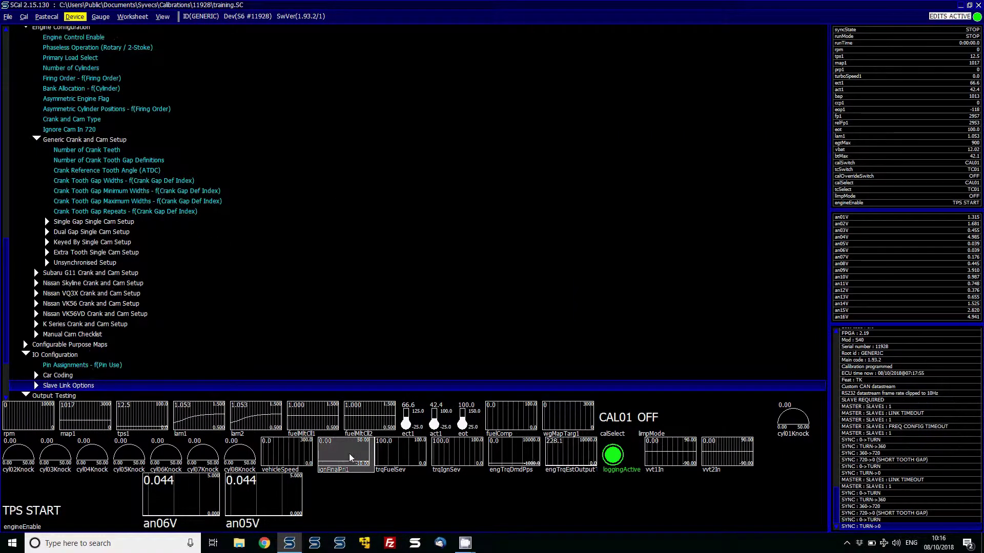
key("Up")
key("Up")
key("Up")
key("Up")
key("Up")
key("Up")
key("Up")
key("Up")
key("Up")
key("Up")
key("Up")
key("Up")
key("Up")
key("Up")
key("Up")
key("Up")
key("Up")
key("Up")
key("Up")
key("Up")
key("Return")
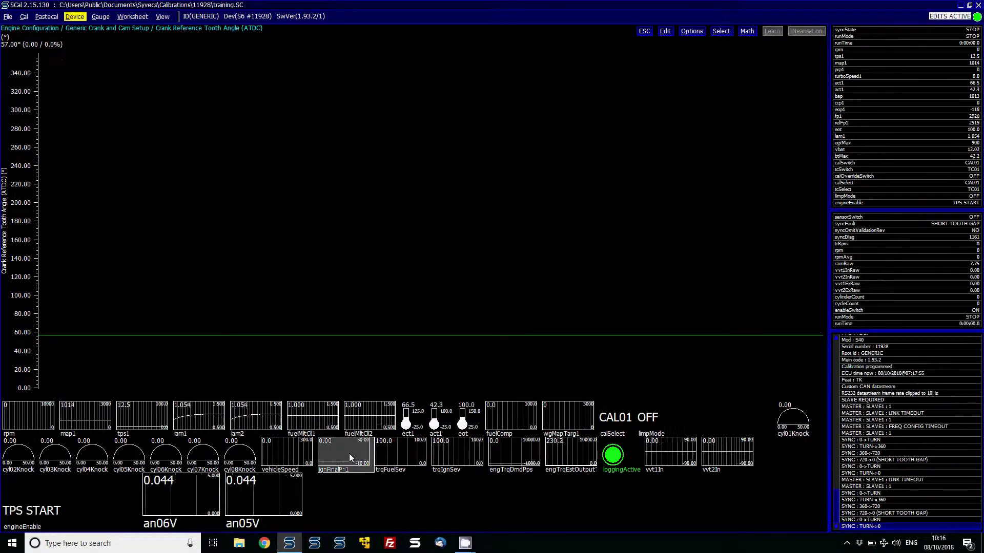
key("Escape")
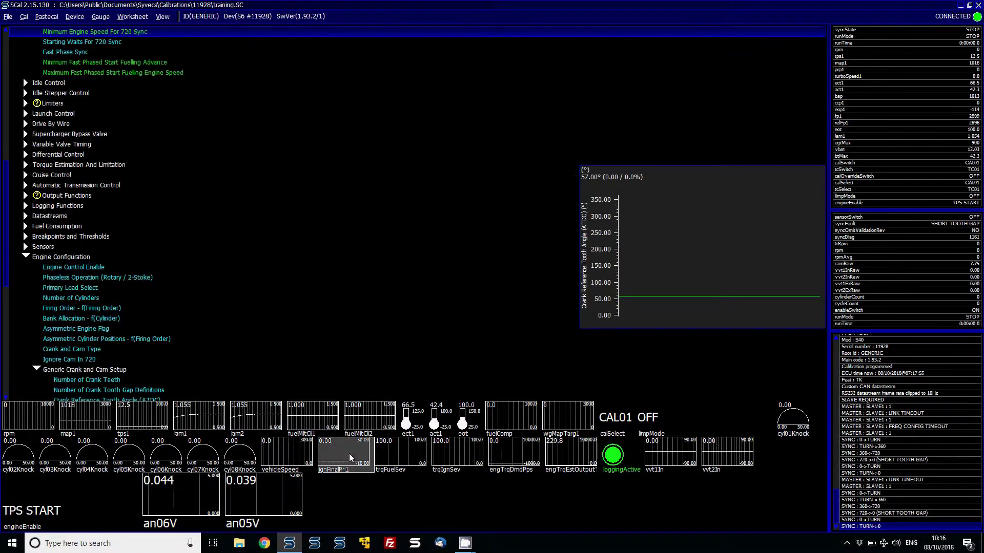
View the Preliminary Fuel Injection 1 map in the Starting group.
key("Down")
key("Down")
key("Down")
key("Down")
key("Down")
key("Down")
key("Down")
key("Down")
key("Down")
key("Down")
key("Down")
key("Down")
key("Down")
key("Down")
key("Down")
key("Down")
key("Return")
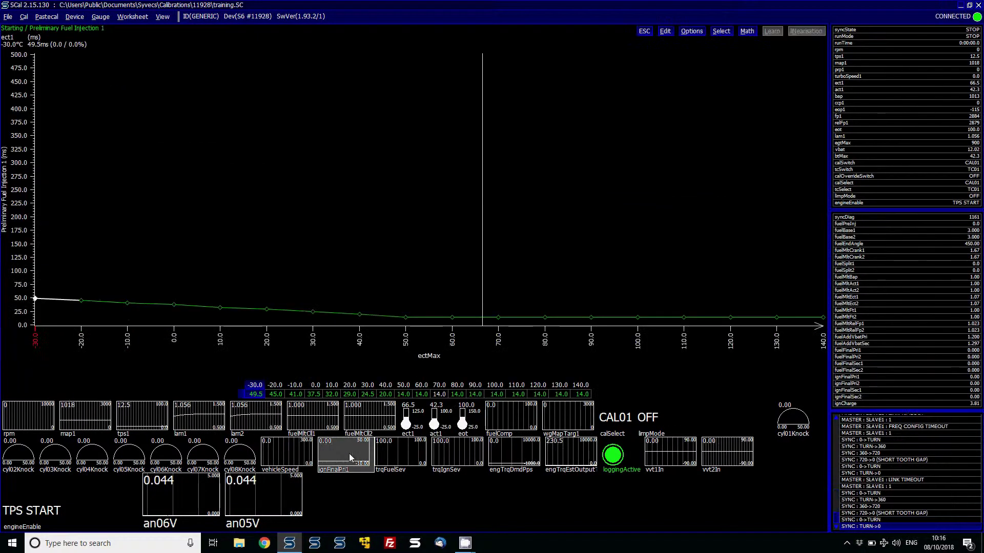
key("Escape")
Set the Engine Enable Throttle Position Threshold in the Starting group to 125%.
key("Up")
key("Up")
key("Up")
key("Down")
key("Down")
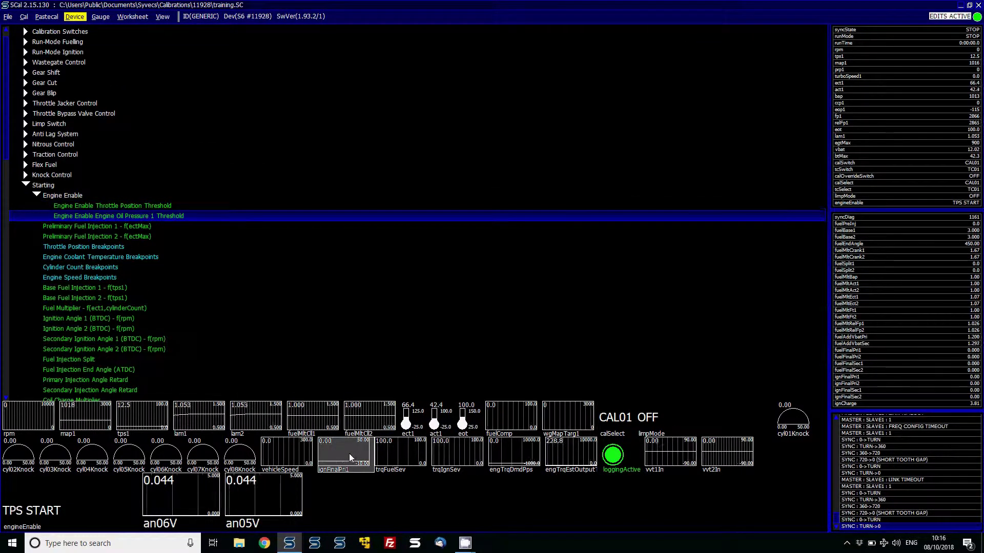
key("Up")
key("Return")
type("125")
key("Return")
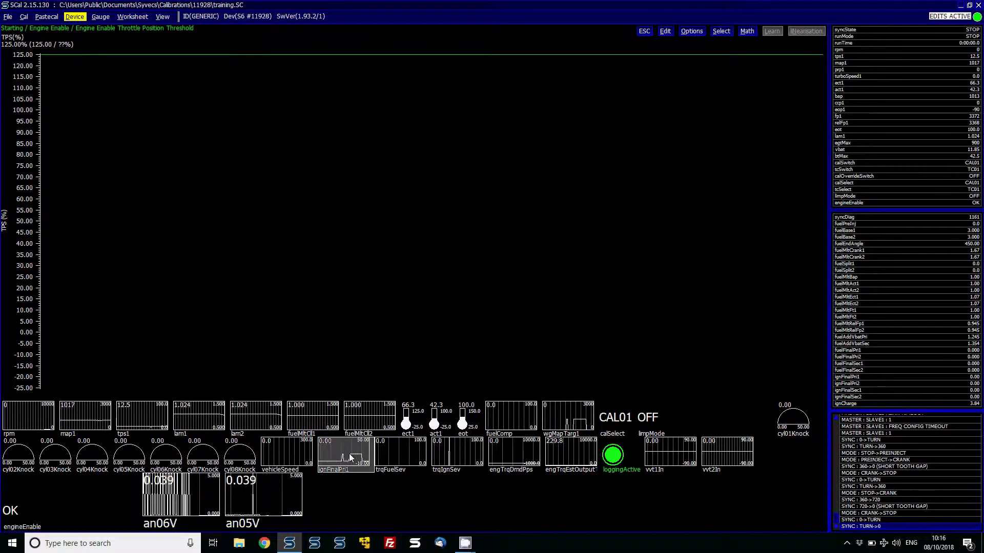
Inspect the crank and cam traces in the device's cranking scope capture, zoomed in on the densely spaced teeth.
key("alt+d")
key("s")
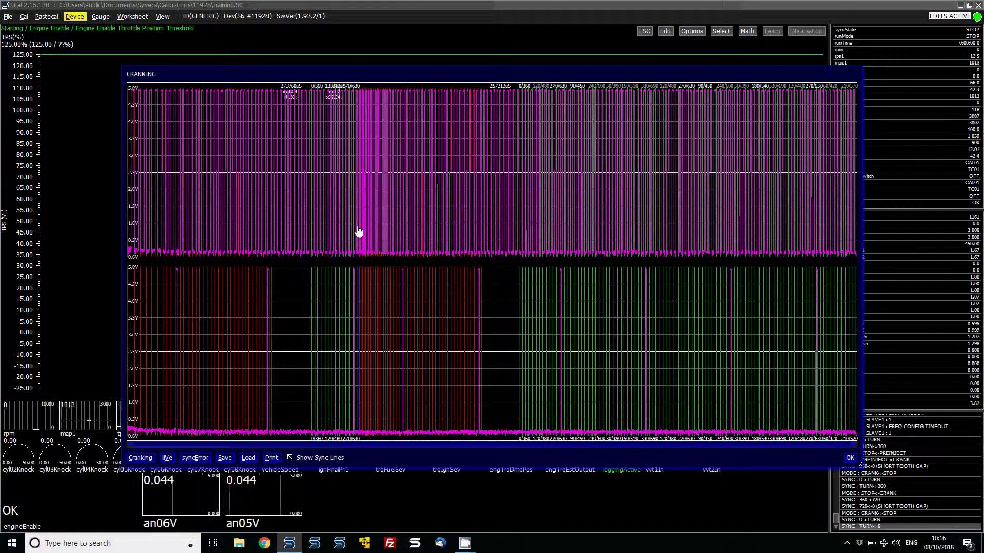
scroll(361, 232, "up", 3)
scroll(359, 232, "up", 4)
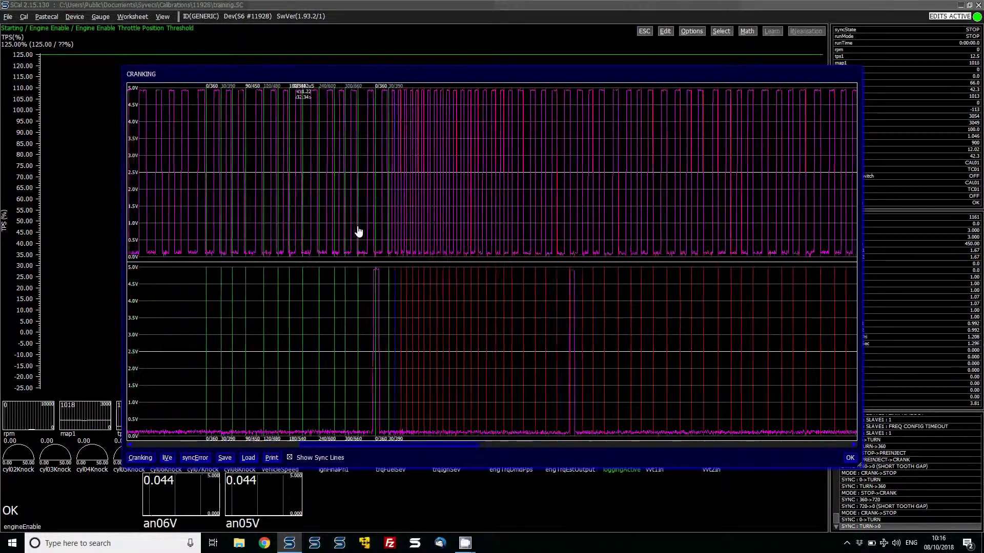
scroll(358, 232, "left", 3)
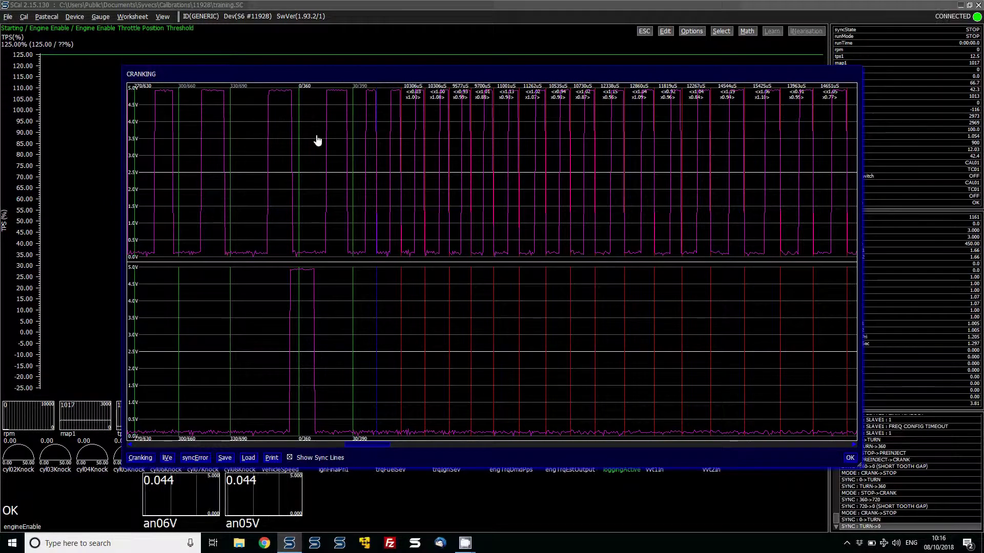
key("Escape")
key("Escape")
Set the Crank Tooth Gap Minimum Widths to 10° for all gap definition indices.
key("Page_Down")
key("Page_Down")
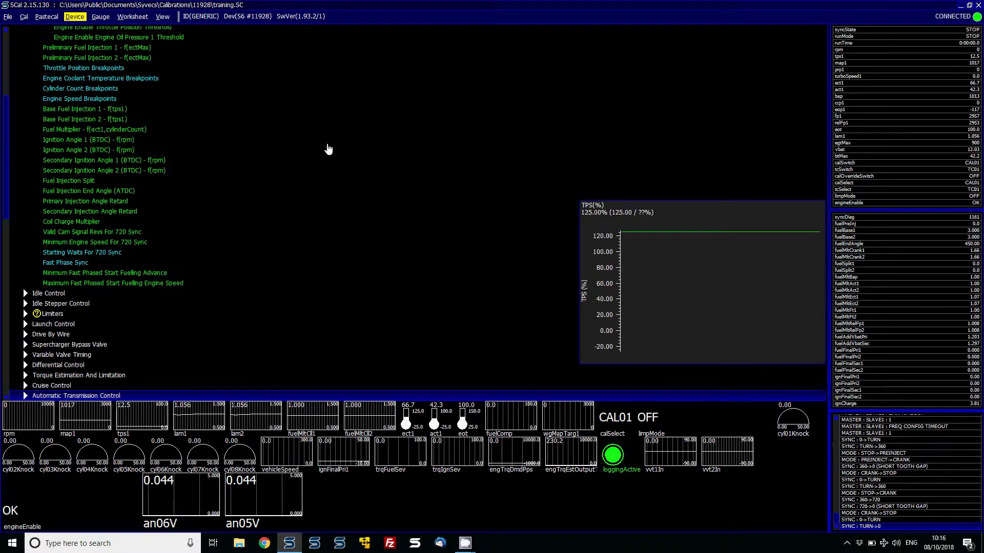
key("Up")
key("Up")
key("Up")
key("Up")
key("Up")
key("Up")
key("Up")
key("Up")
key("Up")
key("Up")
key("Up")
key("Up")
key("Return")
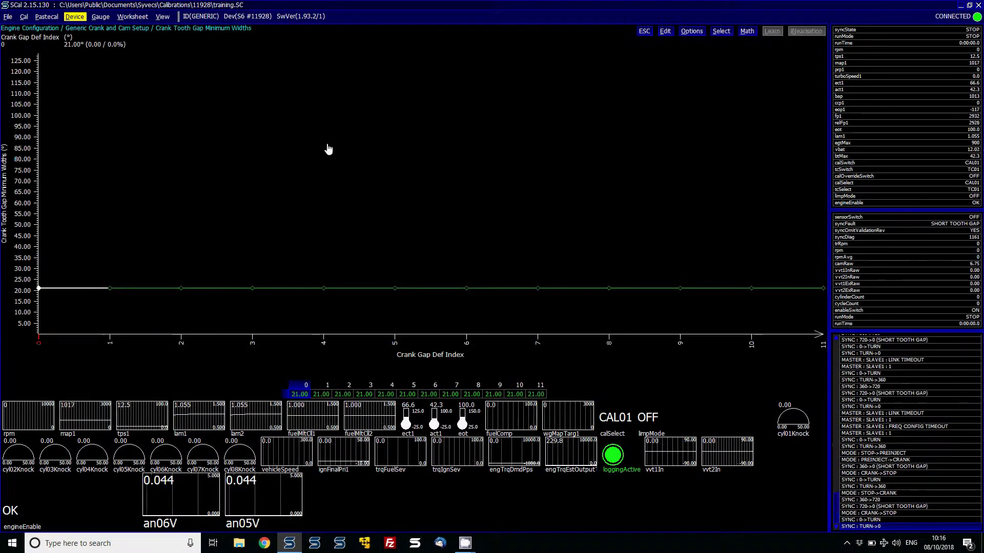
key("ctrl+a")
type("10")
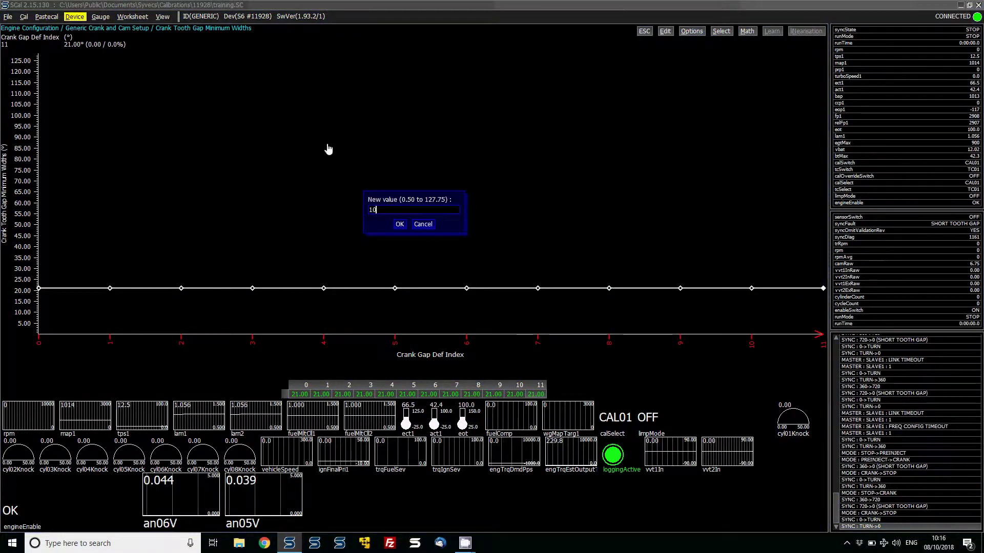
key("Return")
key("Escape")
Set the Crank Tooth Gap Maximum Widths to 50° for all gap definition indices.
key("Down")
key("Return")
key("ctrl+a")
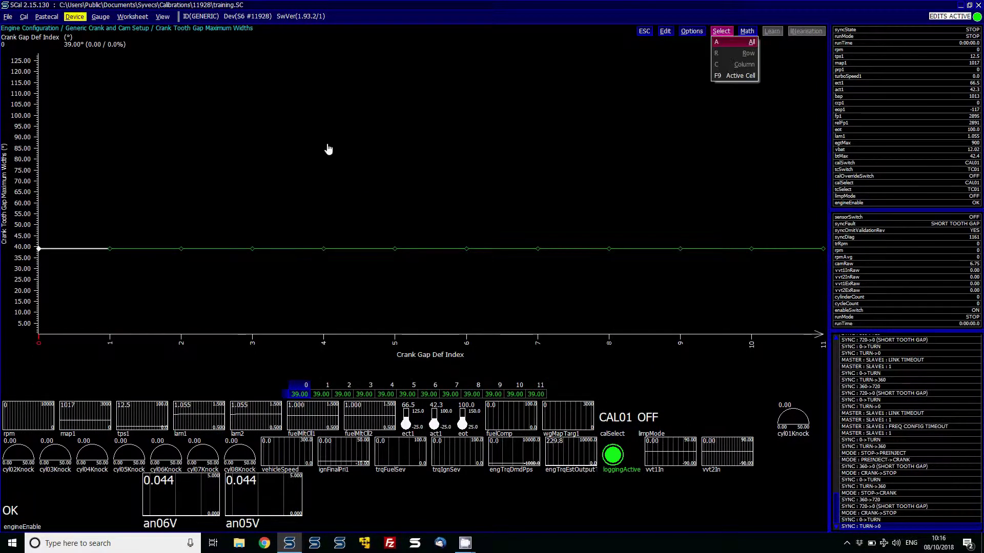
type("50")
key("Return")
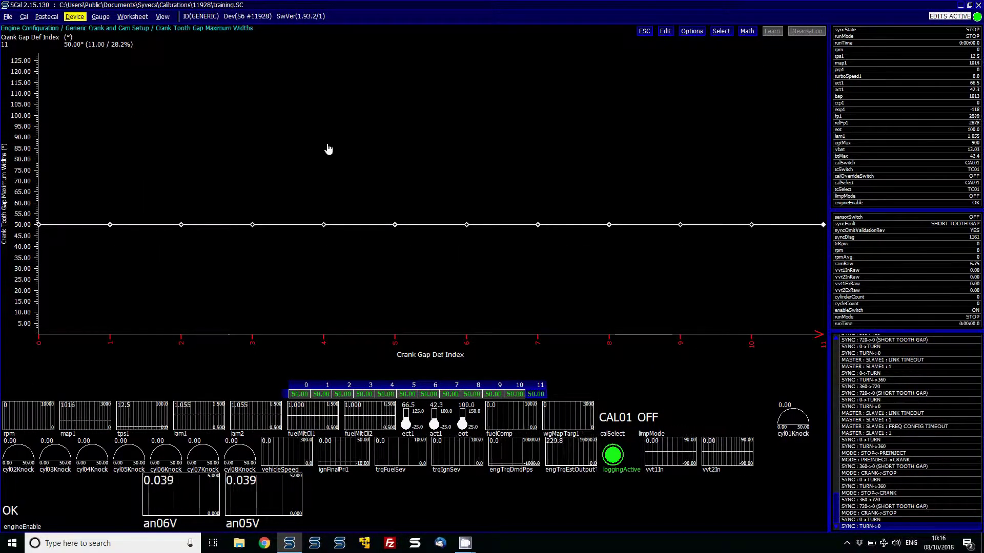
Examine the cranking scope traces up close and select the latest 720->0 short tooth gap entry in the event log.
key("alt+d")
key("v")
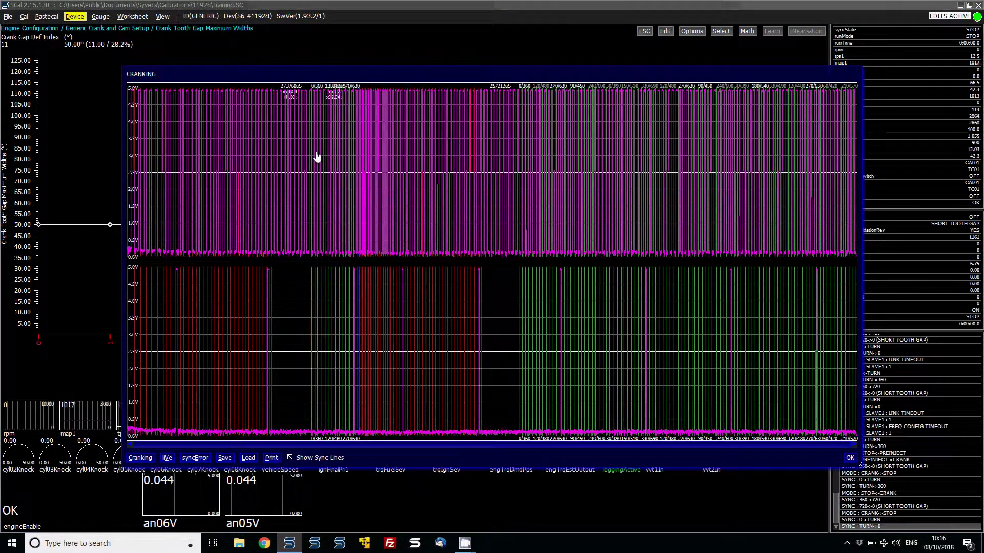
scroll(317, 157, "up", 5)
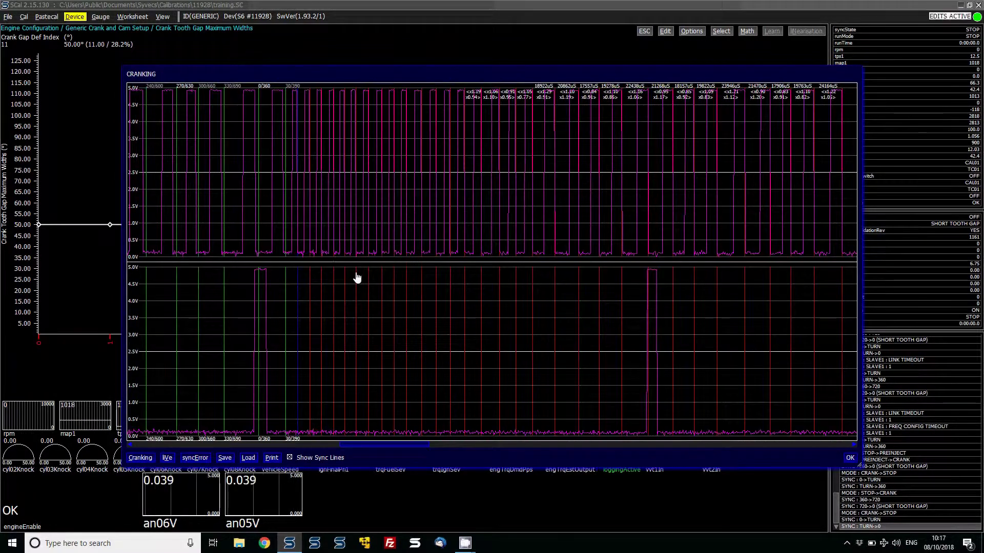
left_click(850, 458)
left_click(902, 507)
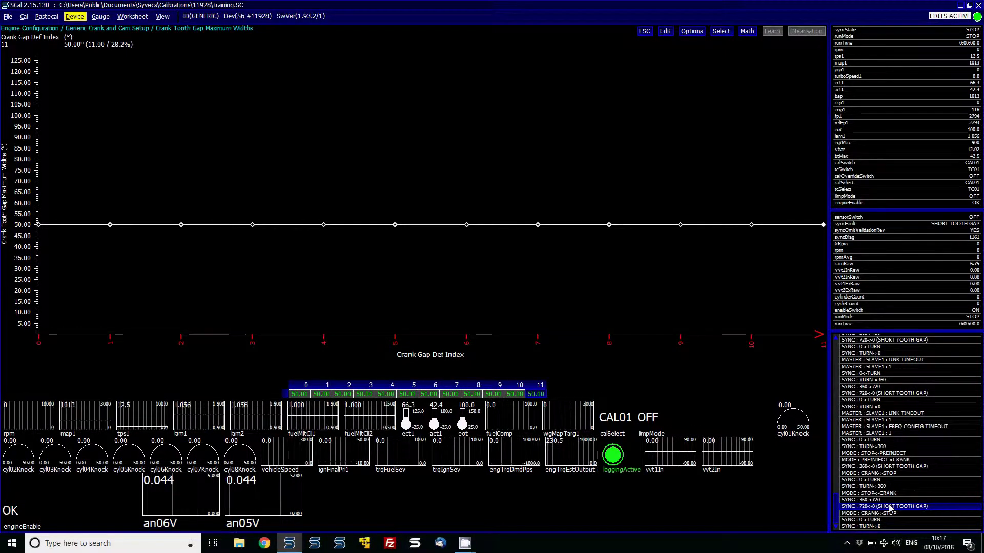
Reopen the cranking scope, compare the tooth spacing before and after the blue sync line, and close it.
key("alt+d")
key("s")
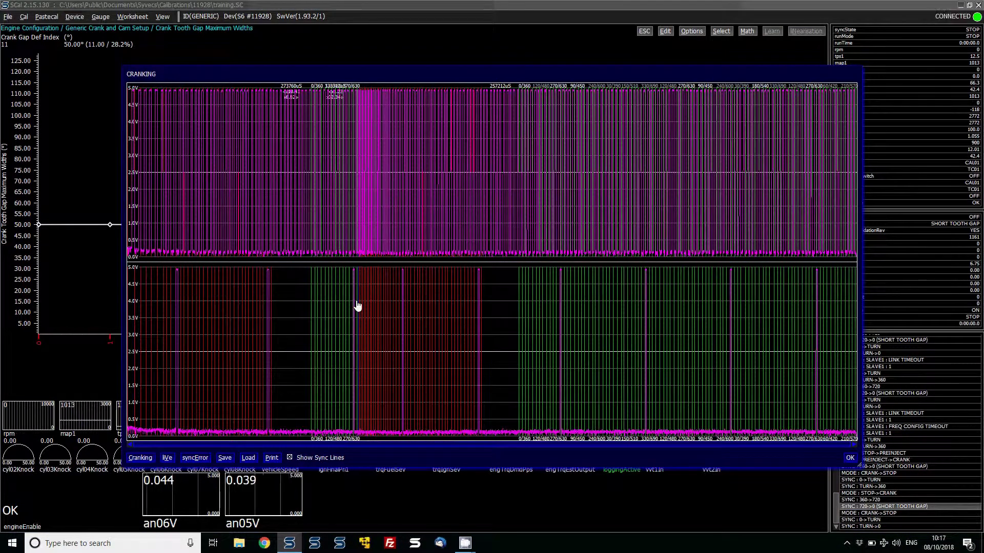
scroll(358, 306, "up", 5)
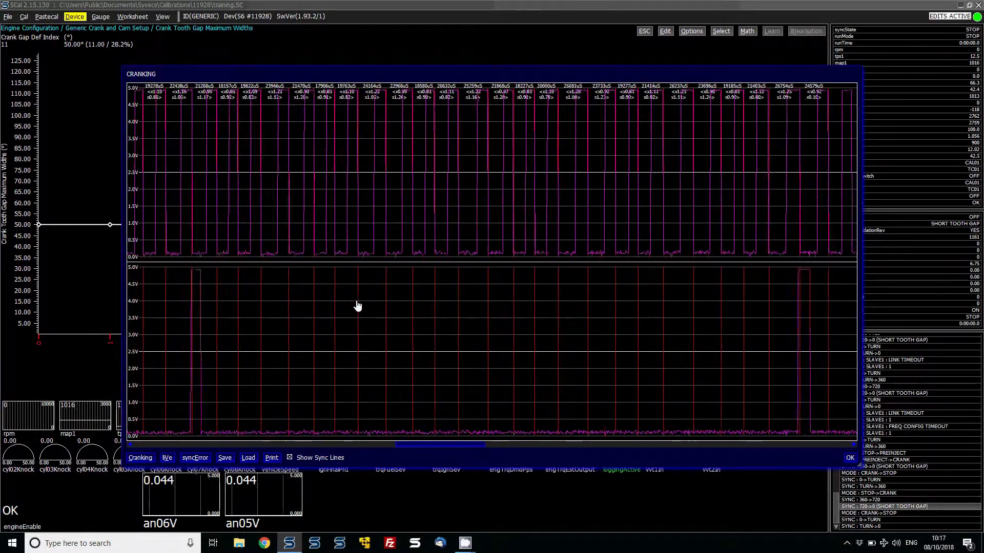
scroll(357, 306, "up", 5)
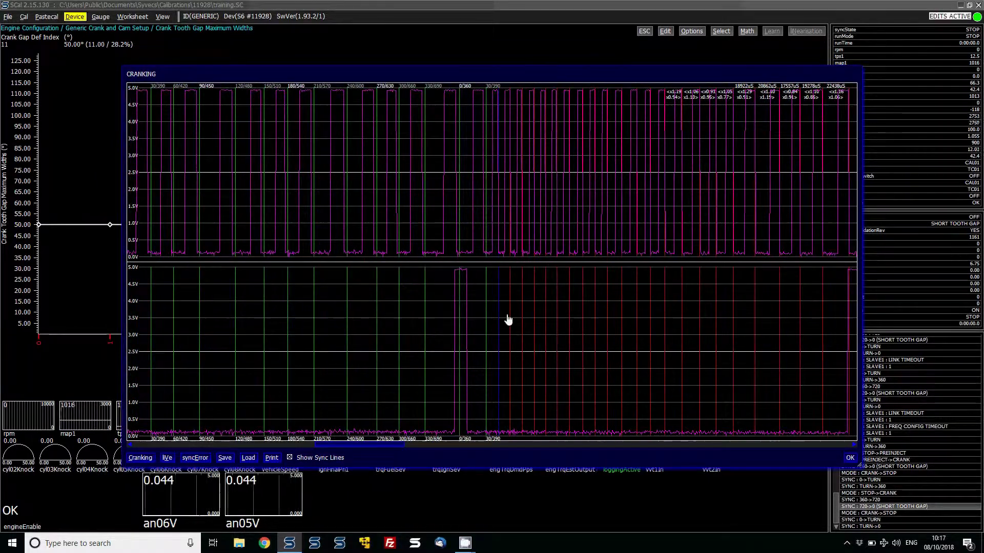
key("Escape")
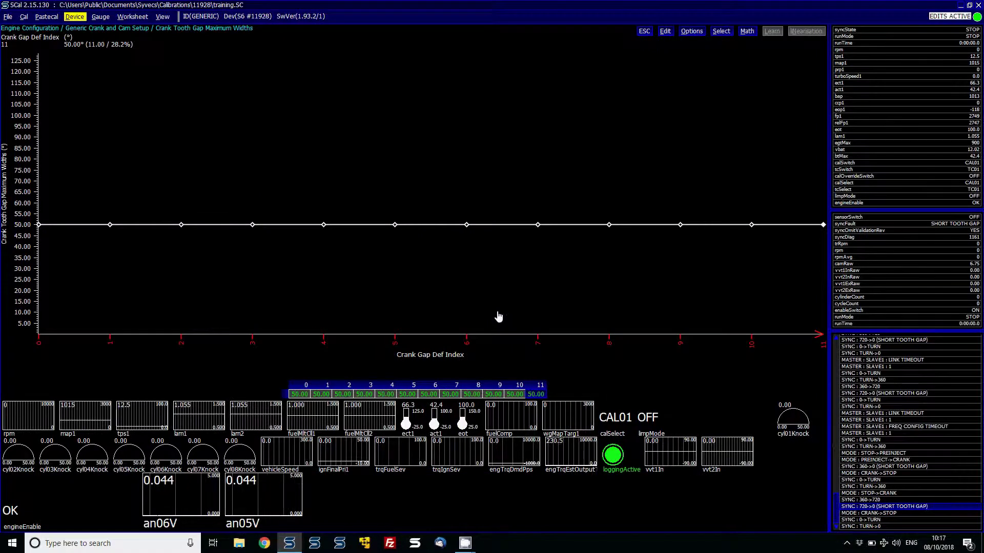